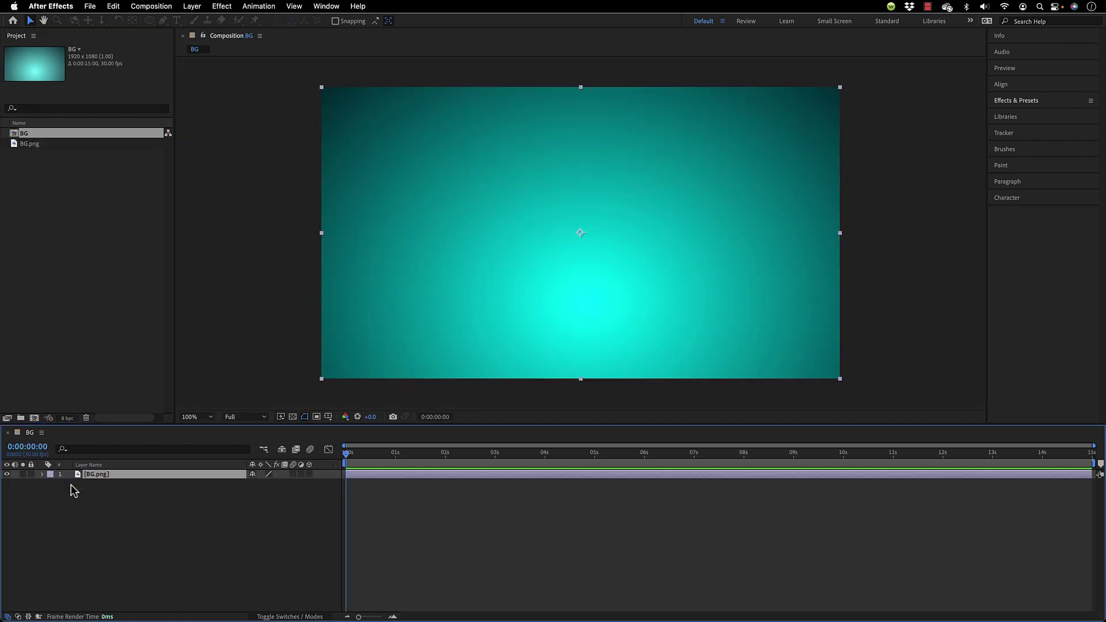
Rename the BG composition to 'Main Animated BG' and lock the BG.png layer.
{"action": "left_click", "coordinate": [36, 136]}
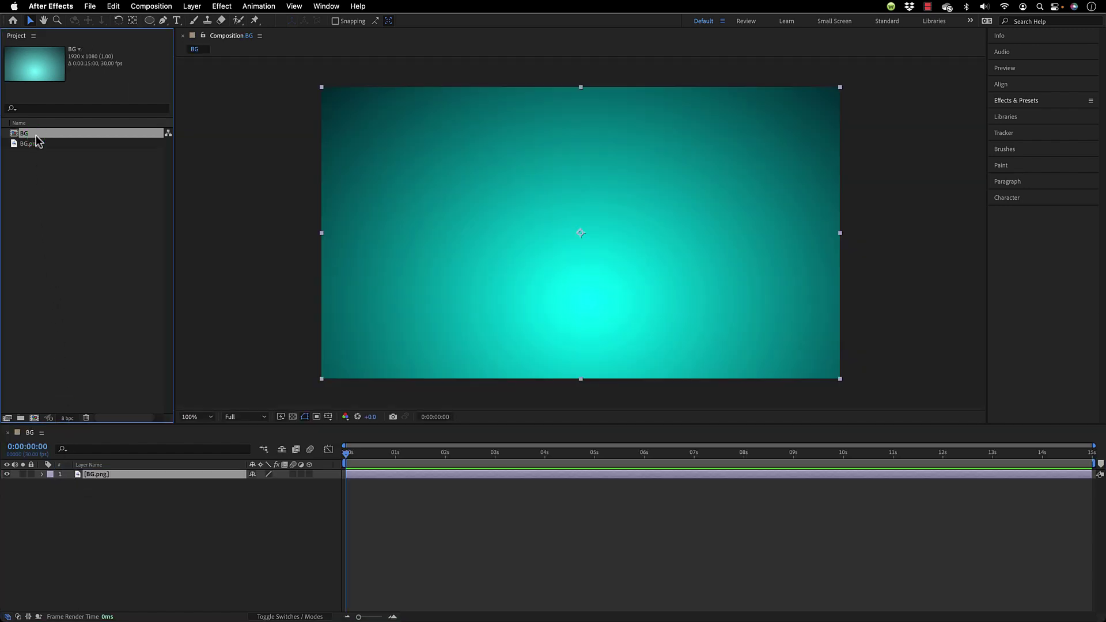
{"action": "key", "text": "Return"}
{"action": "type", "text": "Ma"}
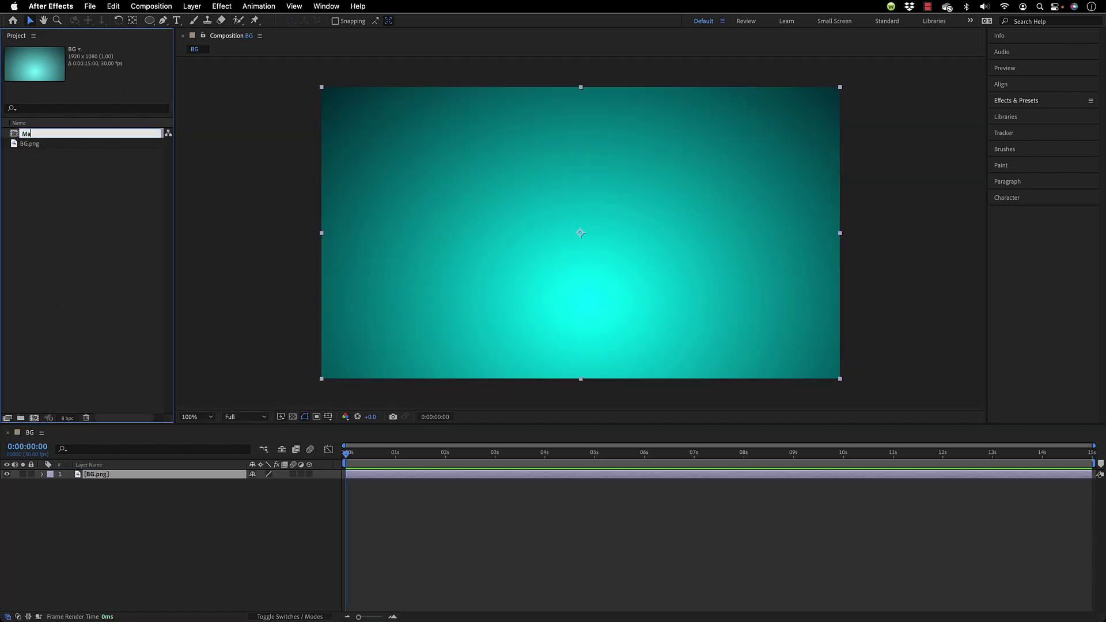
{"action": "type", "text": "in Animated BG"}
{"action": "key", "text": "Return"}
{"action": "left_click", "coordinate": [426, 548]}
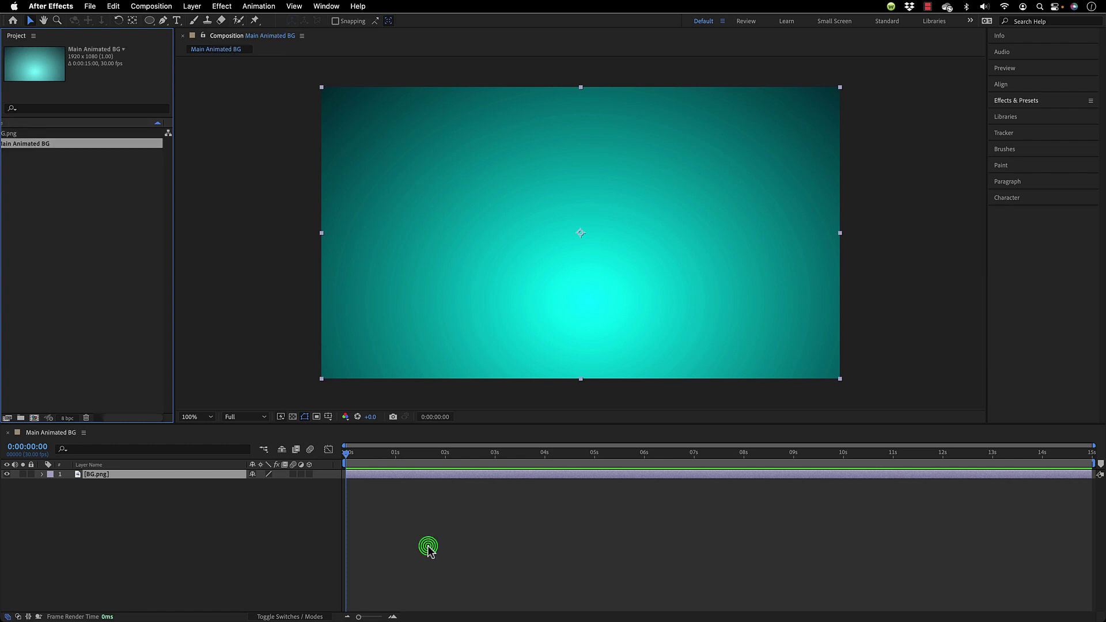
{"action": "left_click", "coordinate": [30, 475]}
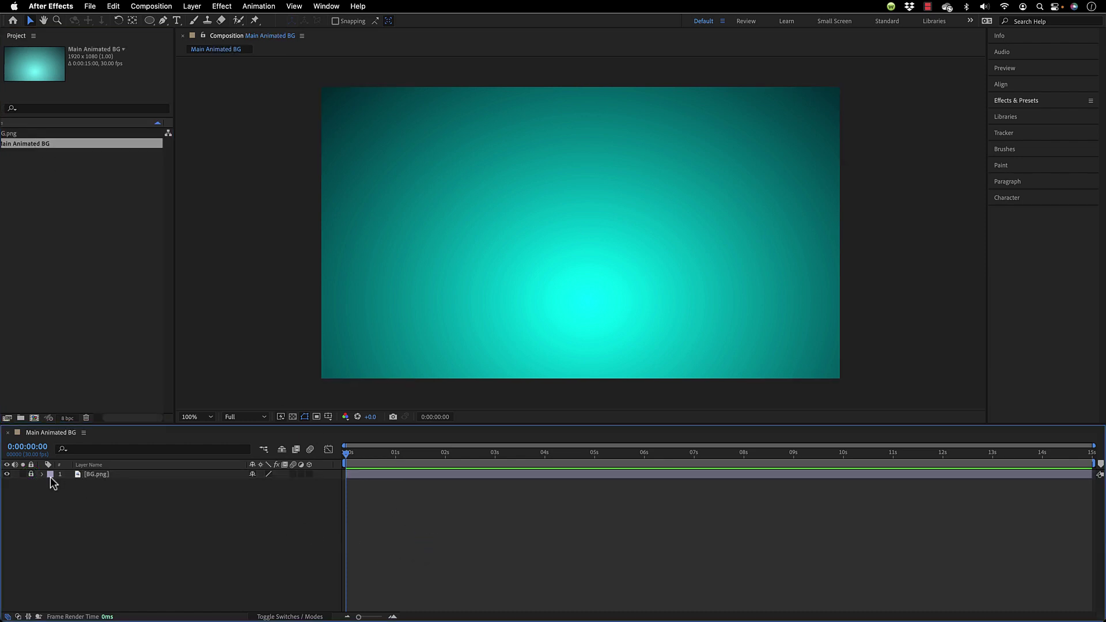
Draw three orange circles on one shape layer: centre, upper left and lower right.
{"action": "left_click", "coordinate": [150, 20]}
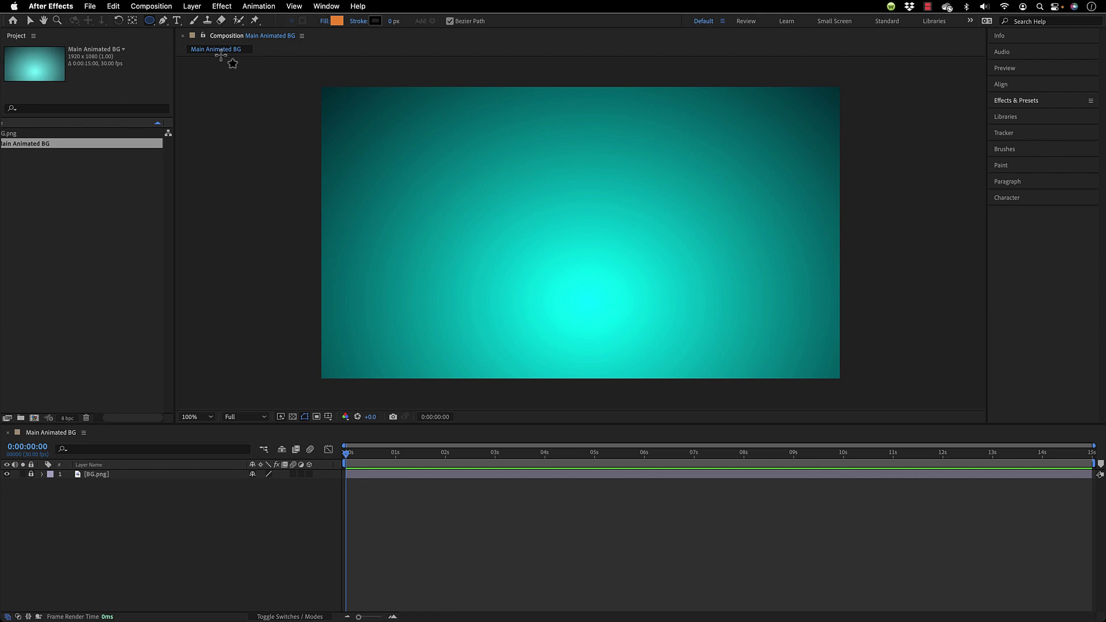
{"action": "left_click_drag", "start_coordinate": [526, 188], "coordinate": [642, 302]}
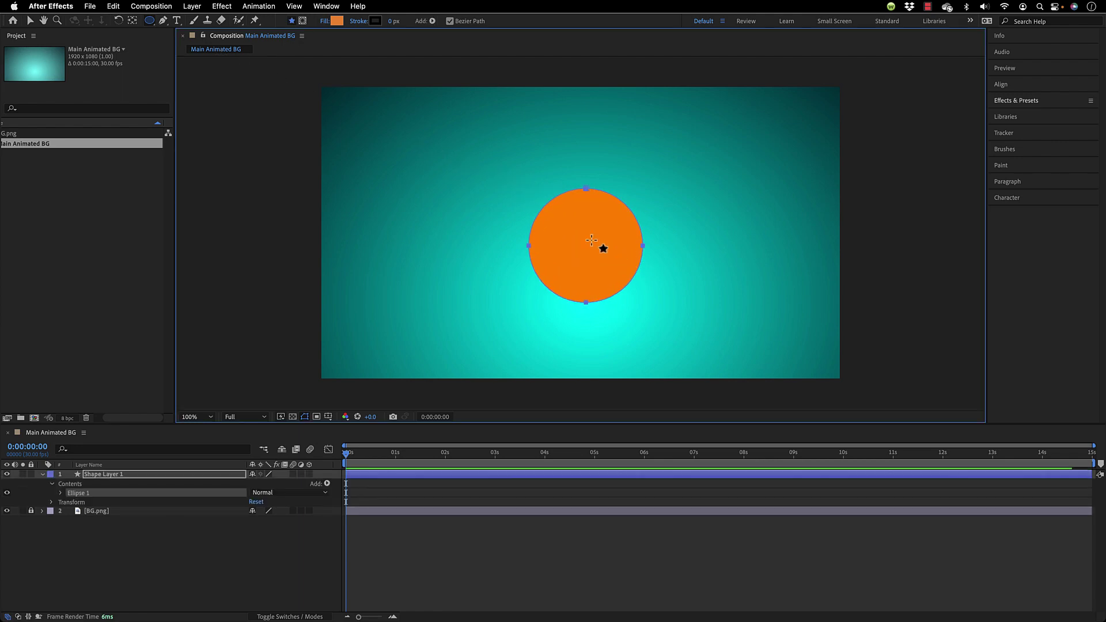
{"action": "left_click", "coordinate": [385, 132]}
{"action": "left_click_drag", "start_coordinate": [384, 132], "coordinate": [443, 189]}
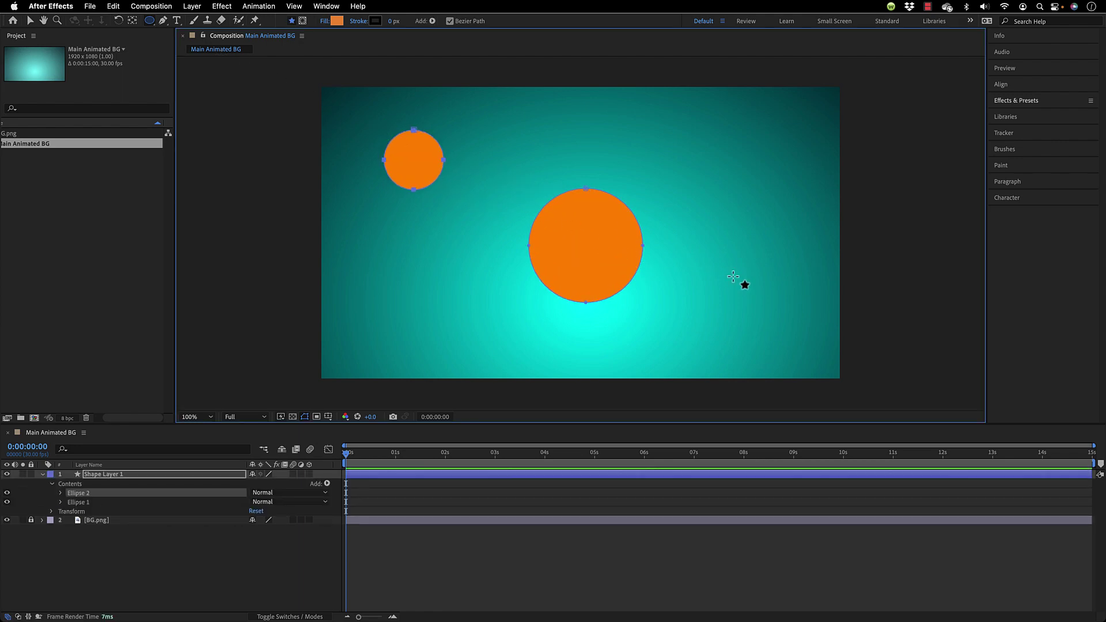
{"action": "left_click_drag", "start_coordinate": [732, 276], "coordinate": [801, 344]}
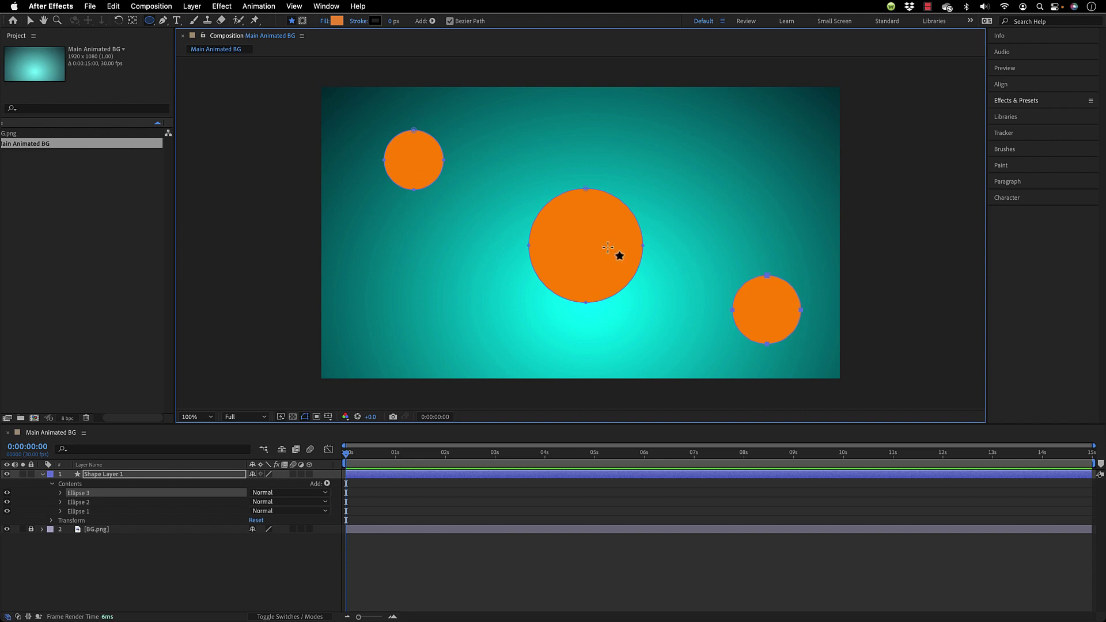
Enlarge the centre circle, then select Shape Layer 1 as a whole.
{"action": "key", "text": "v"}
{"action": "left_click_drag", "start_coordinate": [641, 237], "coordinate": [758, 117]}
{"action": "left_click", "coordinate": [573, 582]}
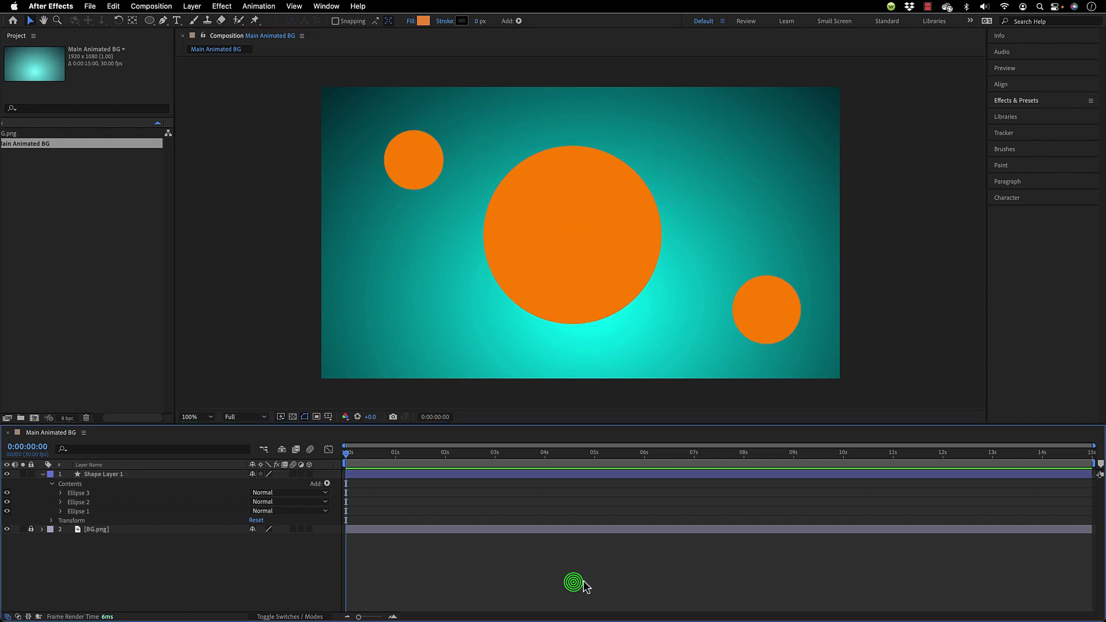
{"action": "left_click", "coordinate": [571, 257]}
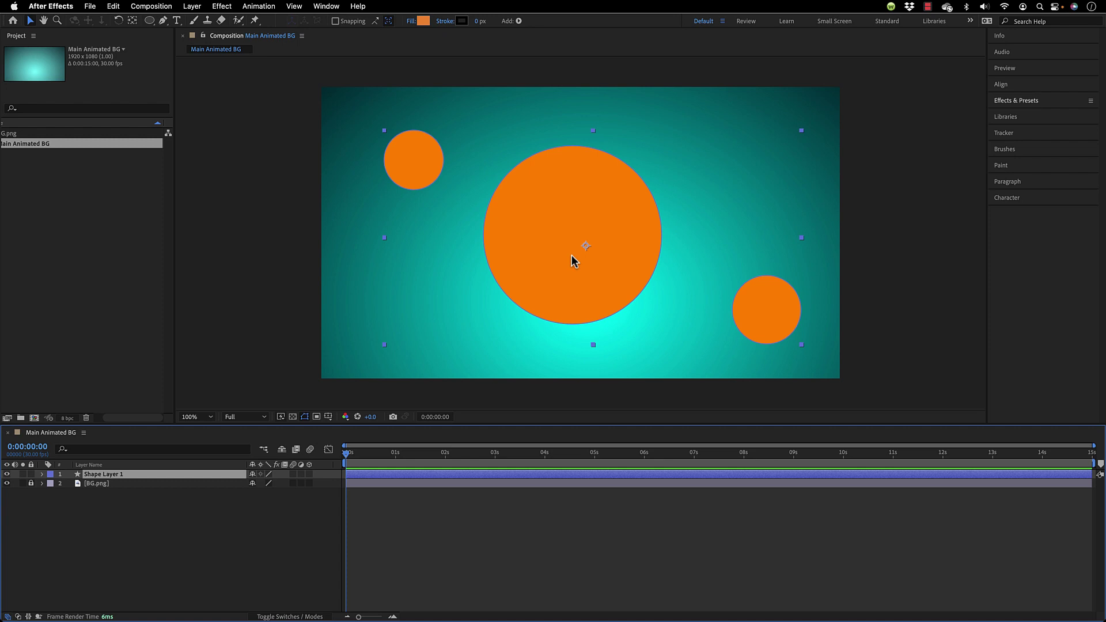
Pre-compose Shape Layer 1 into a precomp named Animated BG.
{"action": "right_click", "coordinate": [130, 475]}
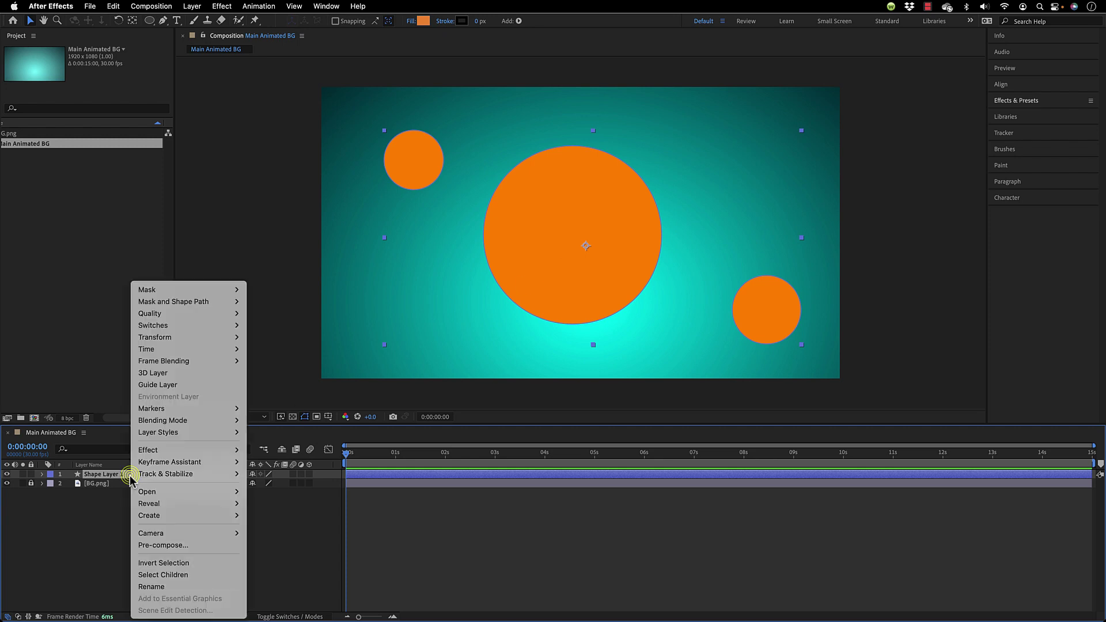
{"action": "left_click", "coordinate": [181, 545]}
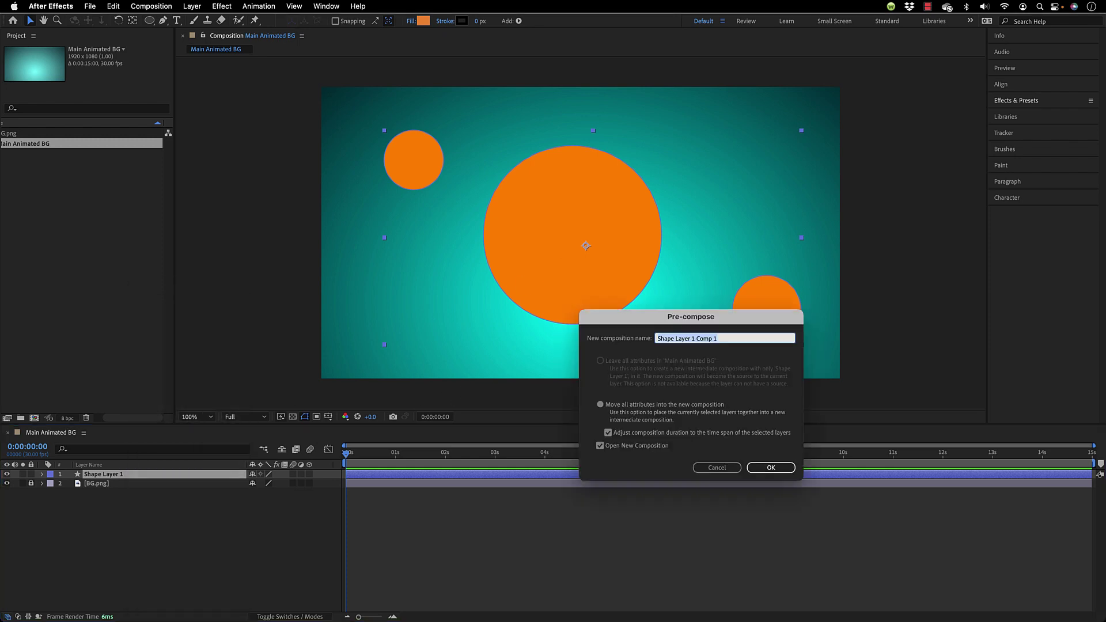
{"action": "type", "text": "Animated BG"}
{"action": "left_click", "coordinate": [775, 467]}
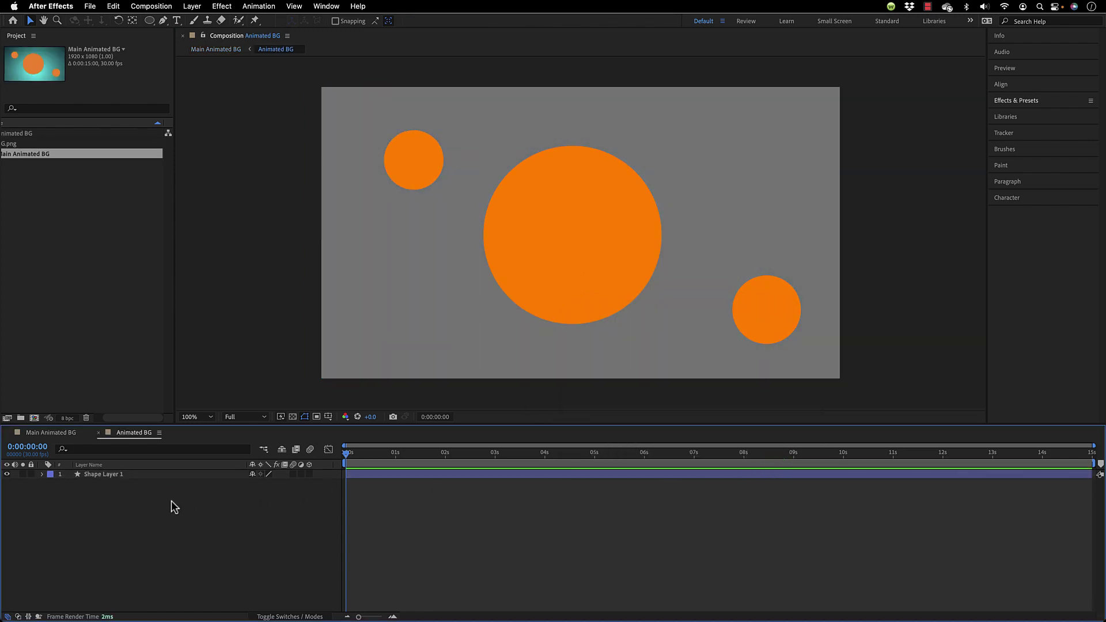
Add an adjustment layer above the circles and name it Offset.
{"action": "right_click", "coordinate": [175, 507]}
{"action": "mouse_move", "coordinate": [178, 480]}
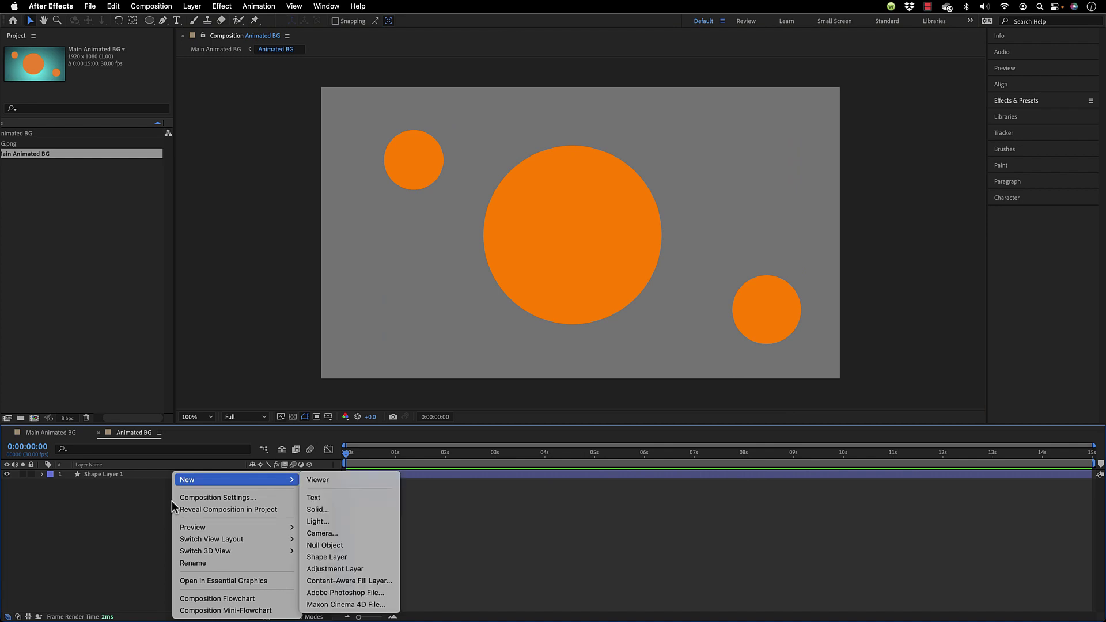
{"action": "left_click", "coordinate": [392, 569]}
{"action": "key", "text": "Return"}
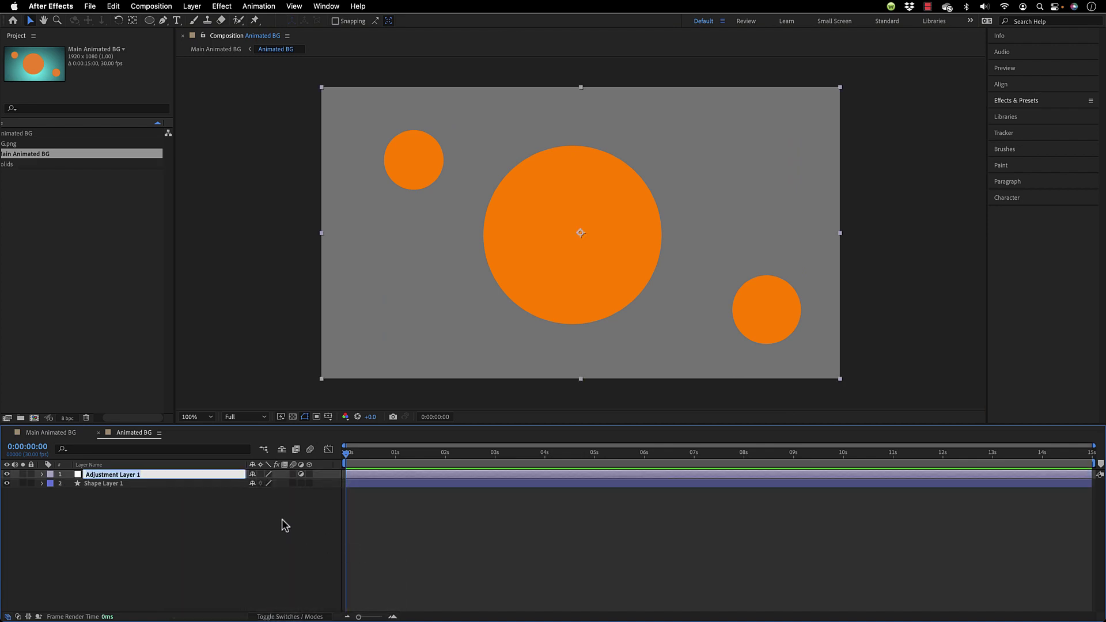
{"action": "type", "text": "o"}
{"action": "key", "text": "Return"}
Apply the Distort > Offset effect to the Offset layer.
{"action": "key", "text": "comma"}
{"action": "key", "text": "comma"}
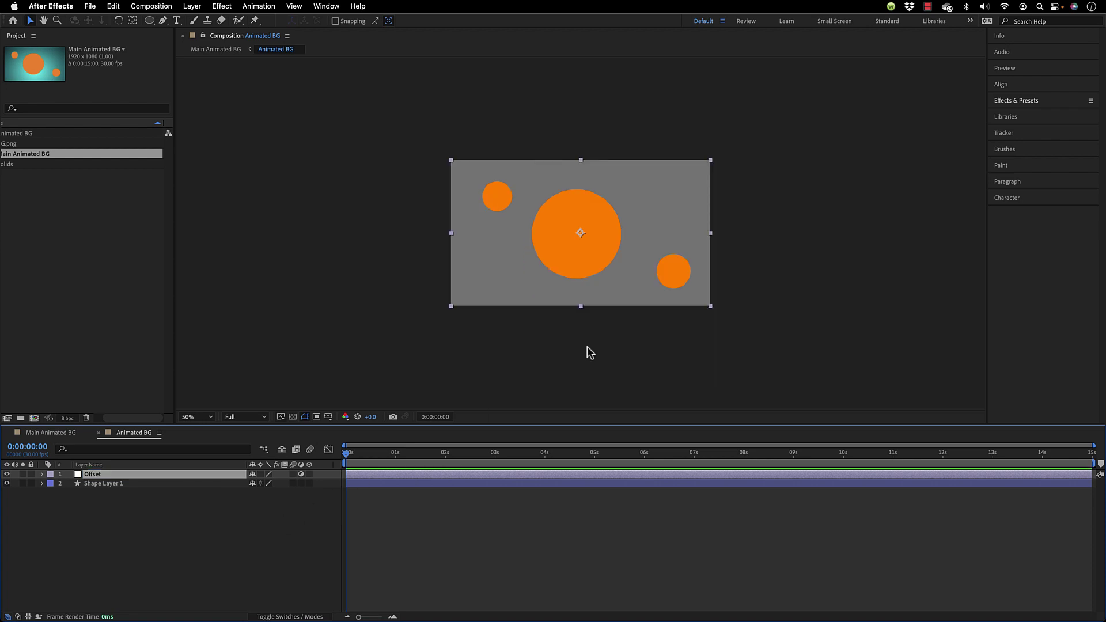
{"action": "left_click", "coordinate": [1020, 102]}
{"action": "left_click", "coordinate": [1021, 114]}
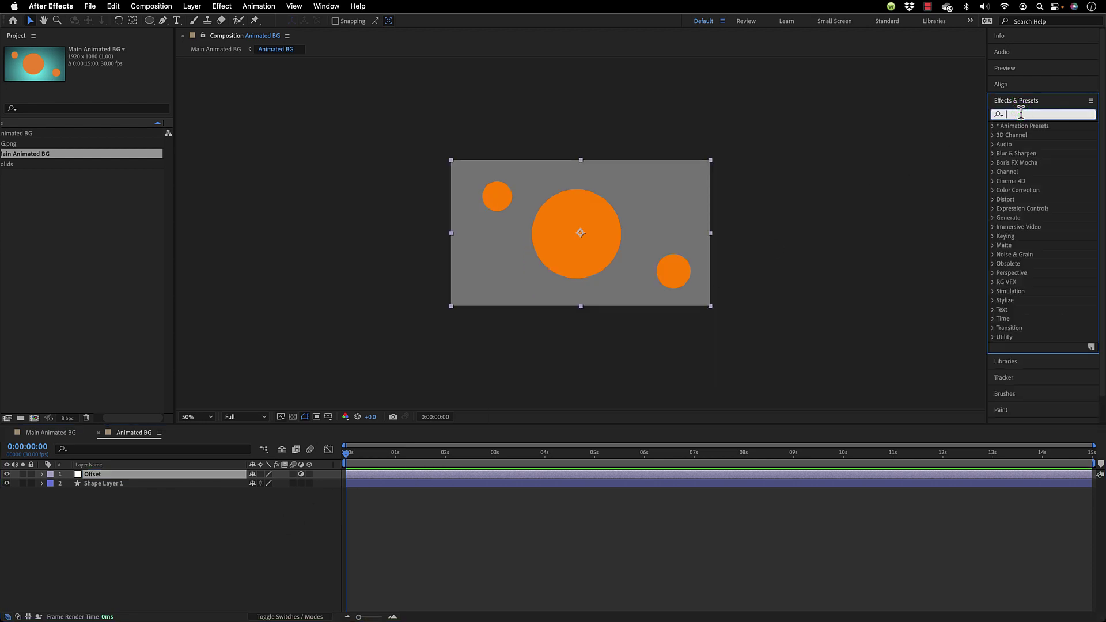
{"action": "type", "text": "off"}
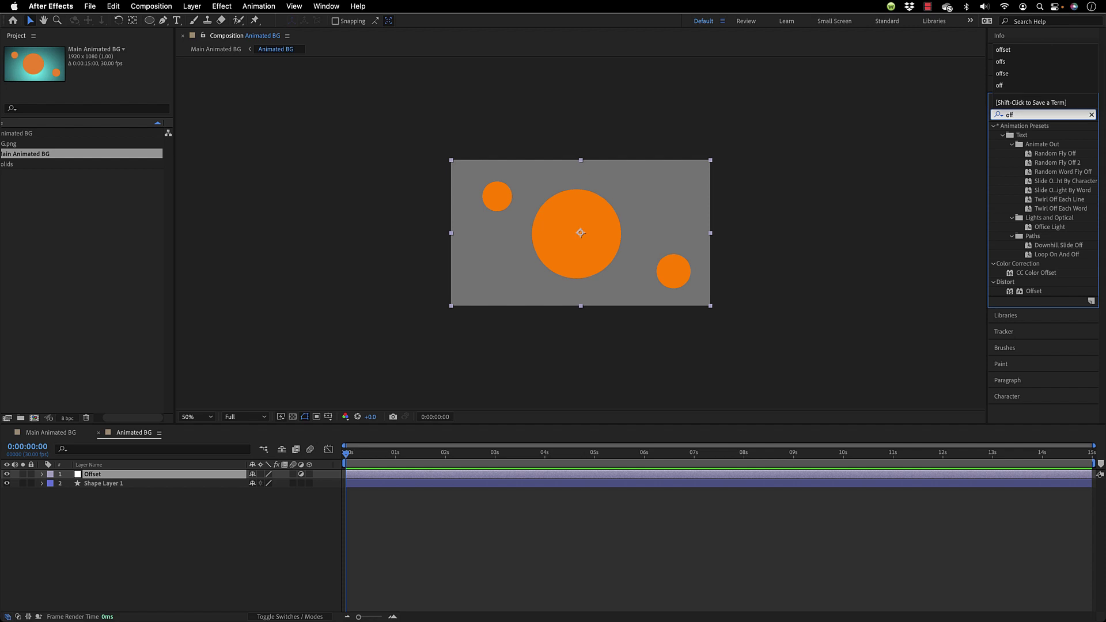
{"action": "left_click", "coordinate": [1034, 292]}
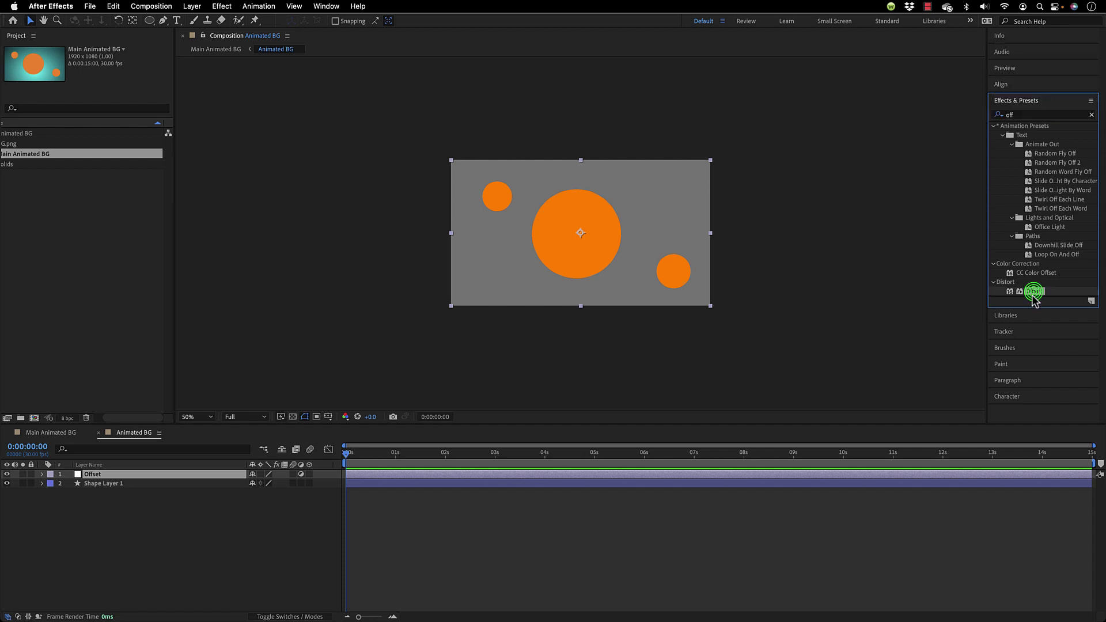
{"action": "left_click_drag", "start_coordinate": [1034, 295], "coordinate": [205, 478]}
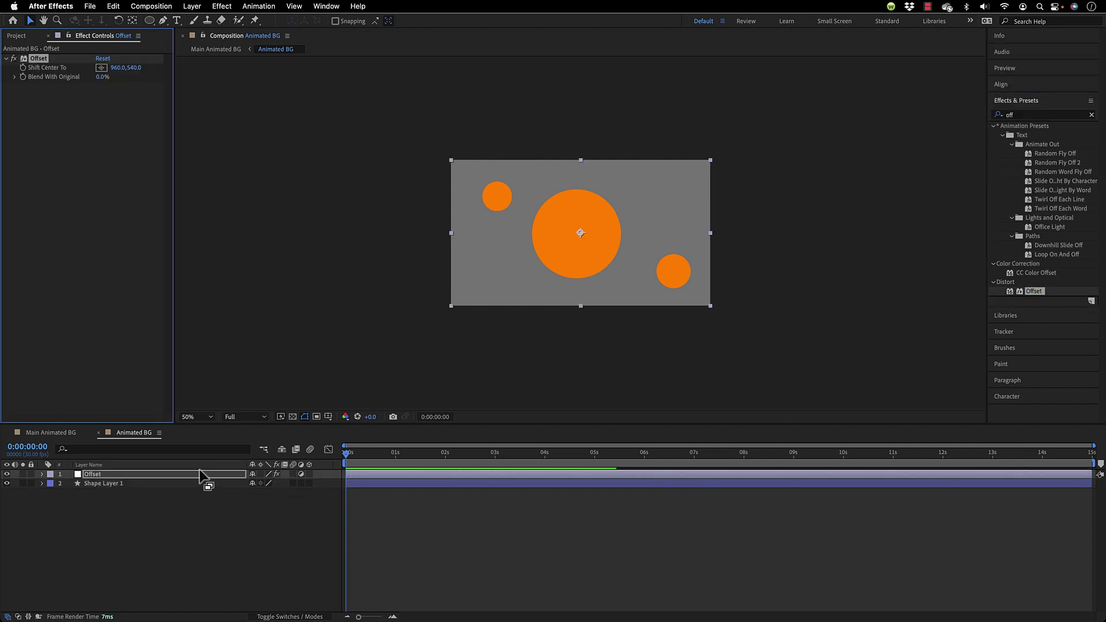
{"action": "left_click", "coordinate": [192, 417]}
{"action": "left_click", "coordinate": [199, 442]}
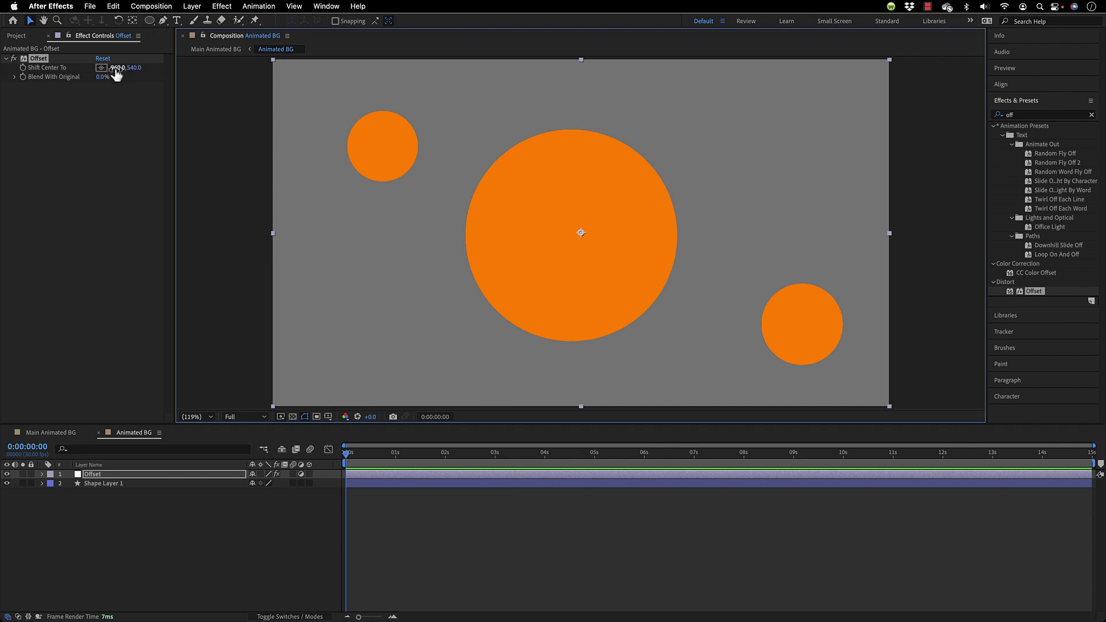
{"action": "mouse_move", "coordinate": [115, 67]}
{"action": "left_mouse_down"}
{"action": "mouse_move", "coordinate": [467, 115]}
{"action": "mouse_move", "coordinate": [1105, 158]}
{"action": "mouse_move", "coordinate": [247, 159]}
{"action": "mouse_move", "coordinate": [713, 215]}
{"action": "left_mouse_up"}
{"action": "key", "text": "super+z"}
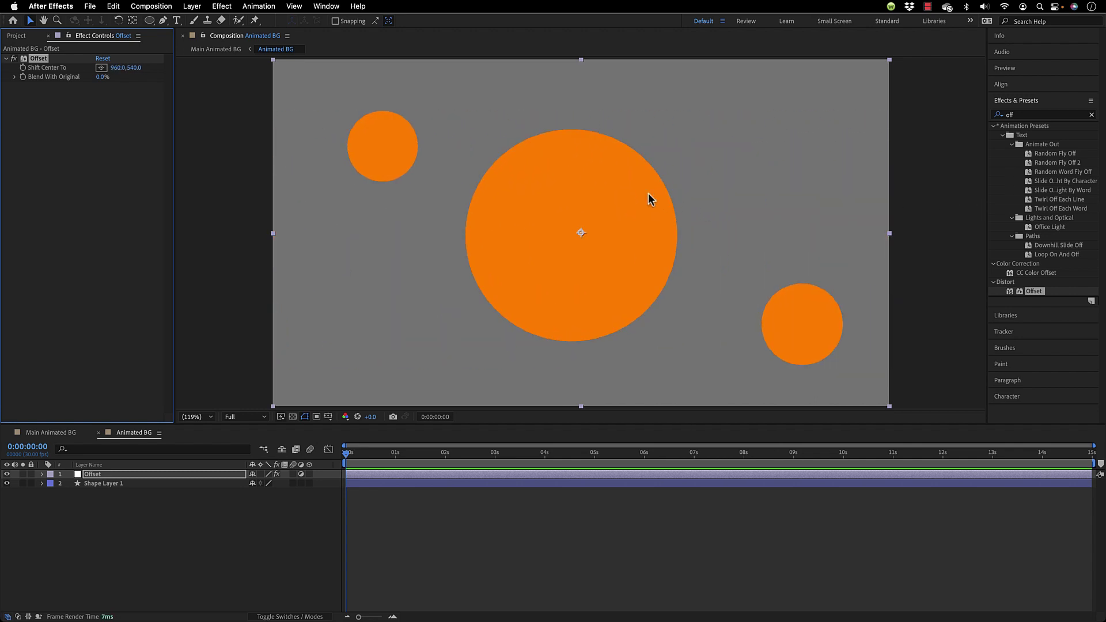
{"action": "left_click_drag", "start_coordinate": [132, 68], "coordinate": [424, 147]}
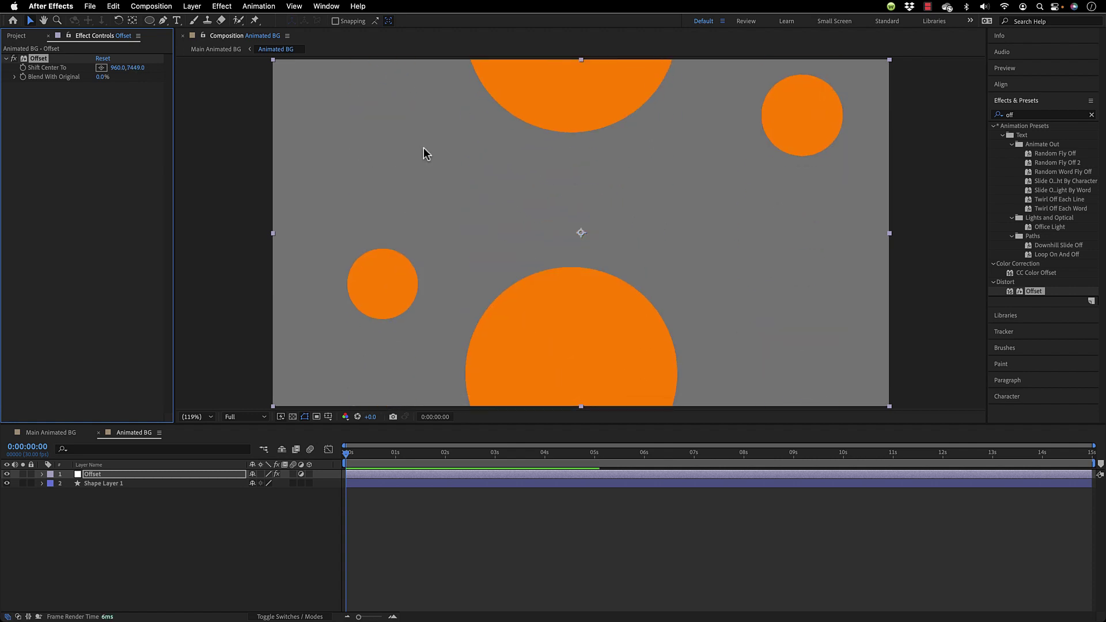
{"action": "key", "text": "super+z"}
{"action": "left_click", "coordinate": [104, 59]}
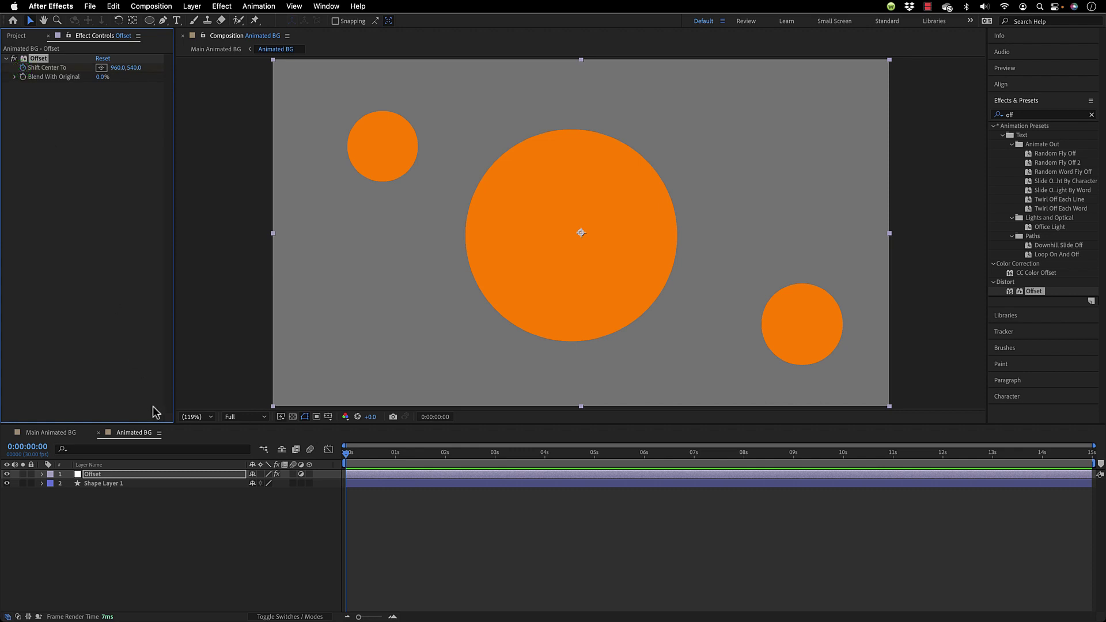
Keyframe Shift Center To at 3 s (4070,540) and at 6 s (Y 3480).
{"action": "key", "text": "u"}
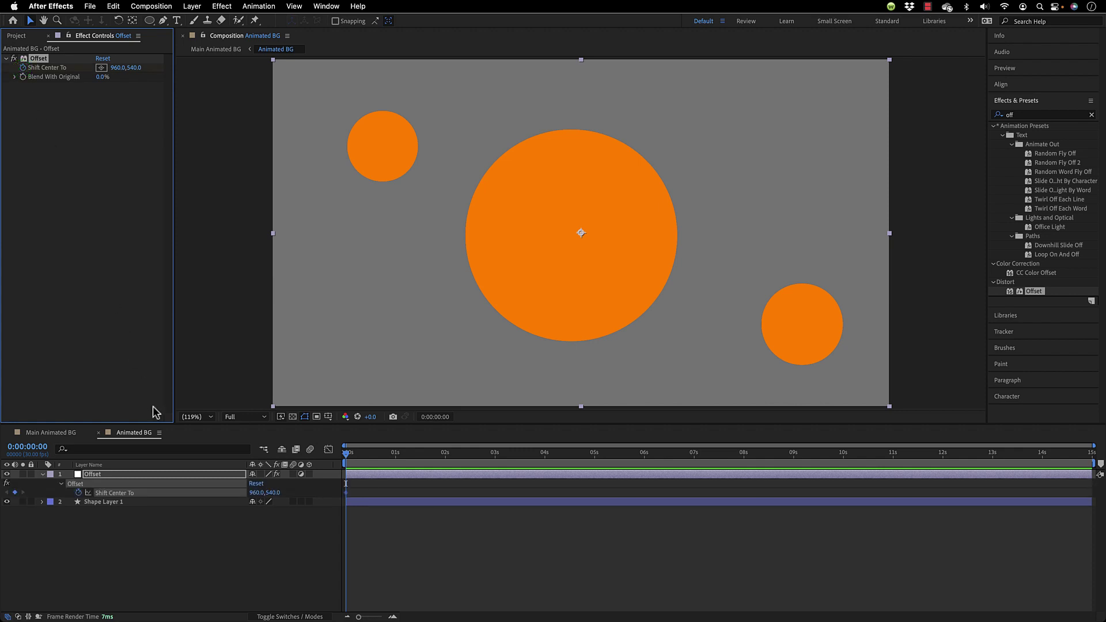
{"action": "left_click", "coordinate": [495, 458]}
{"action": "left_click_drag", "start_coordinate": [496, 459], "coordinate": [494, 459]}
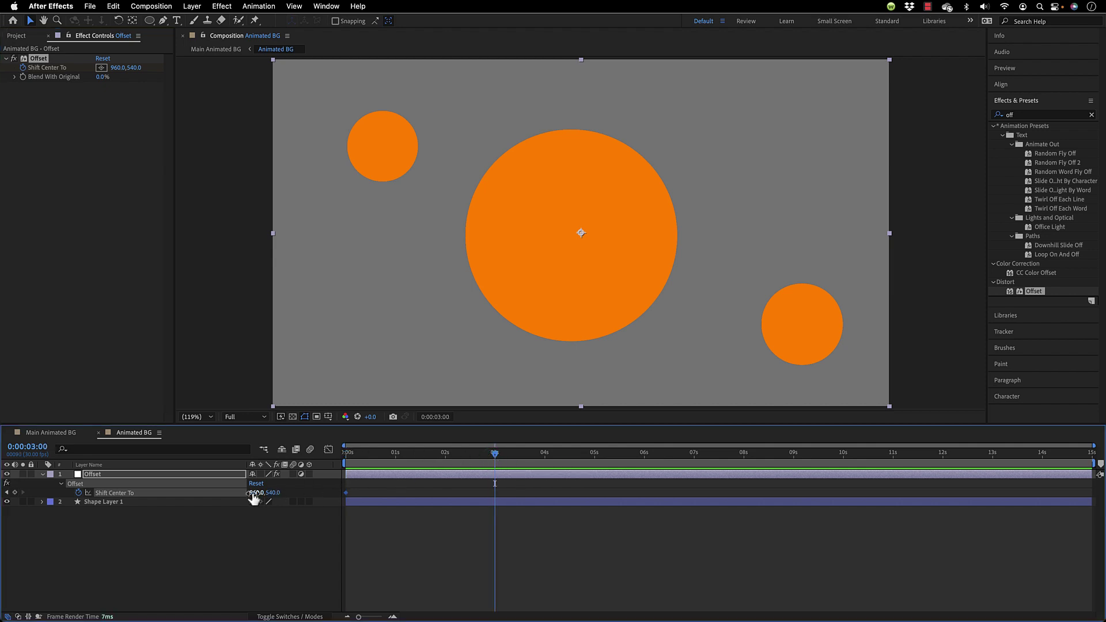
{"action": "left_click_drag", "start_coordinate": [254, 497], "coordinate": [457, 509]}
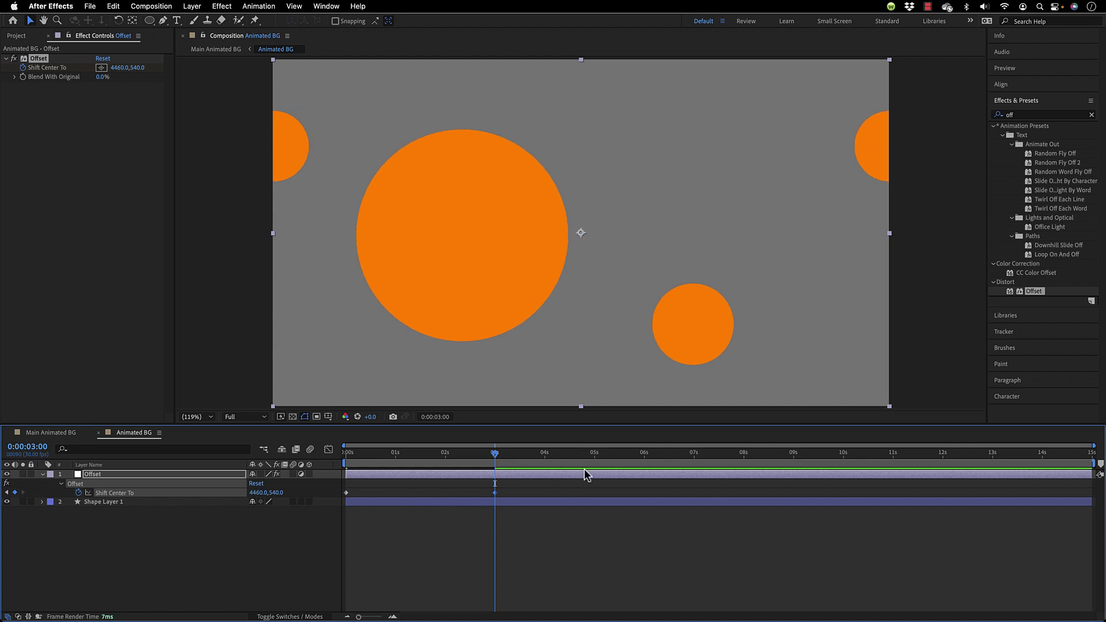
{"action": "left_click", "coordinate": [632, 456]}
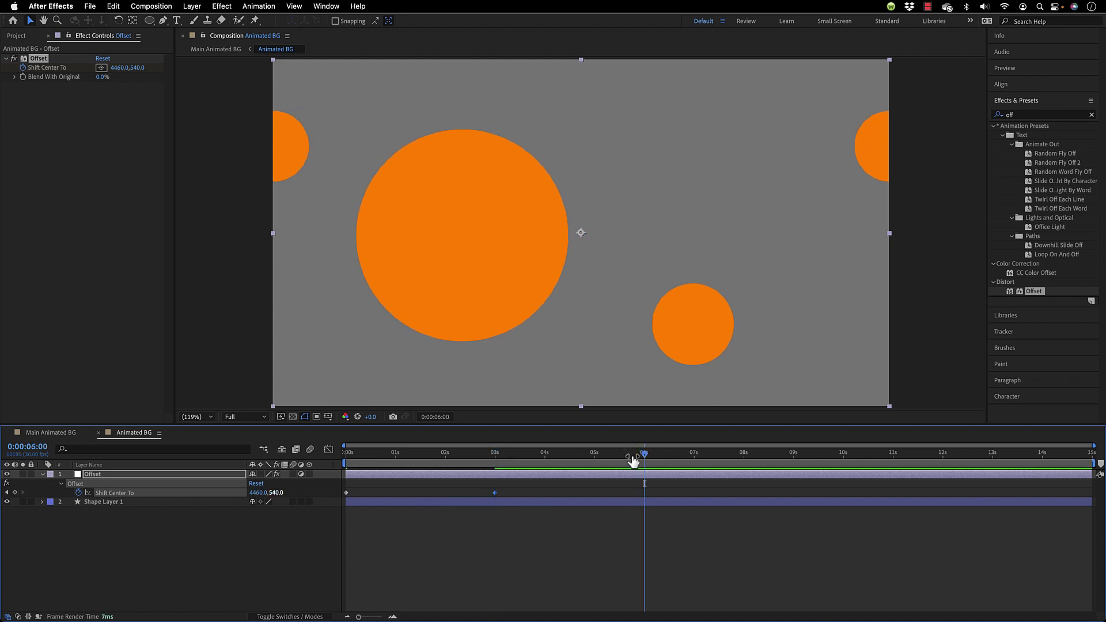
{"action": "left_click_drag", "start_coordinate": [277, 493], "coordinate": [418, 512]}
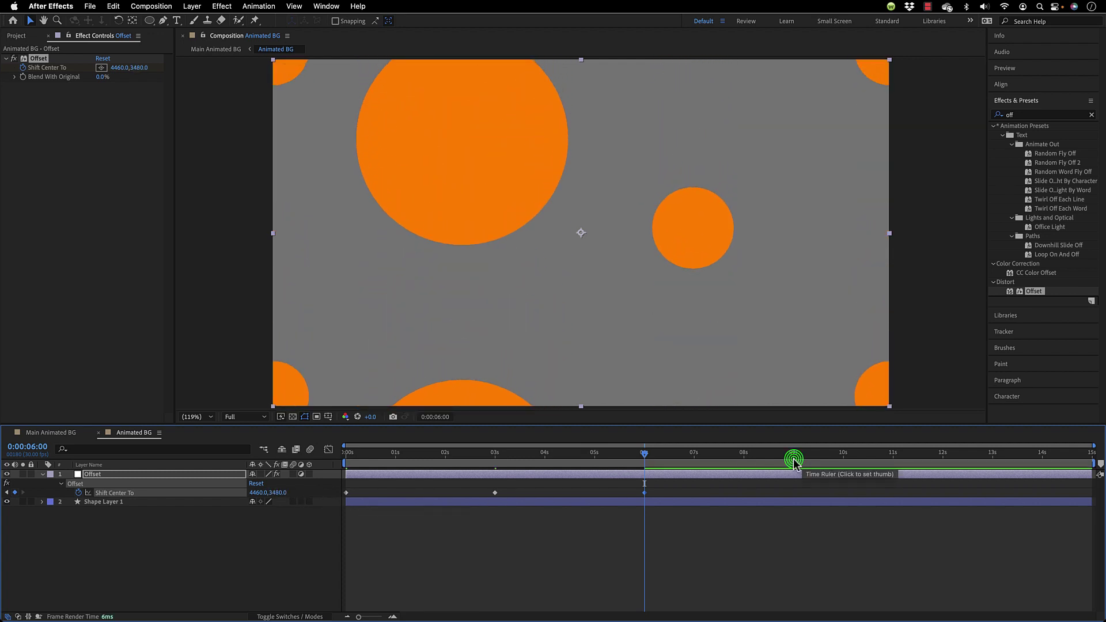
Add Shift Center To keyframes at 9 s, 12 s and the last frame (X -2000).
{"action": "left_click_drag", "start_coordinate": [792, 462], "coordinate": [793, 460]}
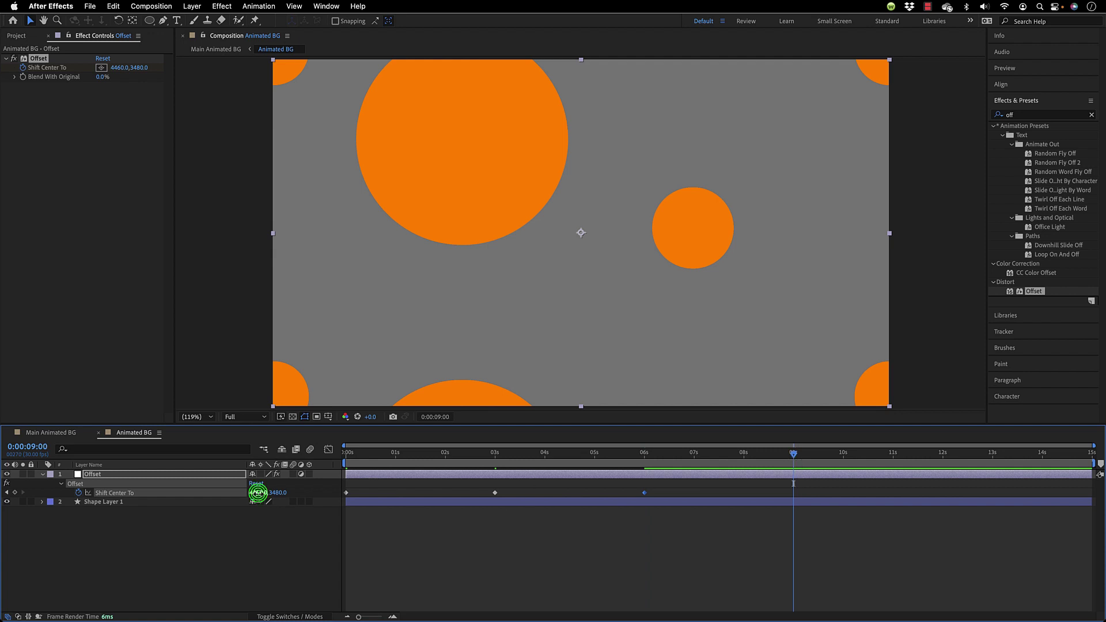
{"action": "left_click_drag", "start_coordinate": [258, 492], "coordinate": [129, 499]}
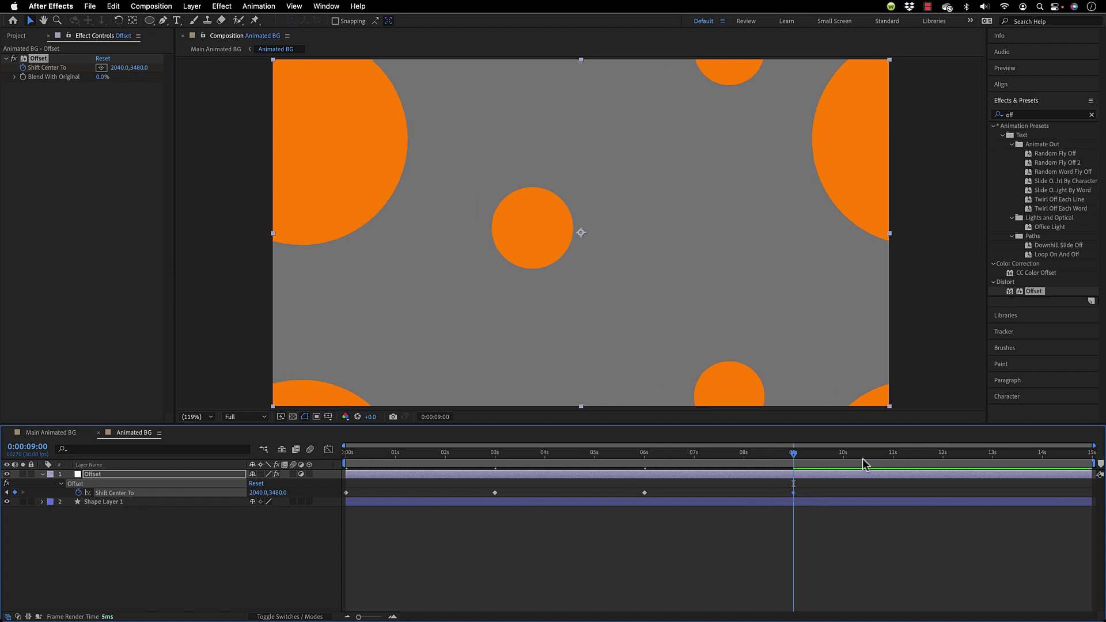
{"action": "left_click", "coordinate": [943, 455]}
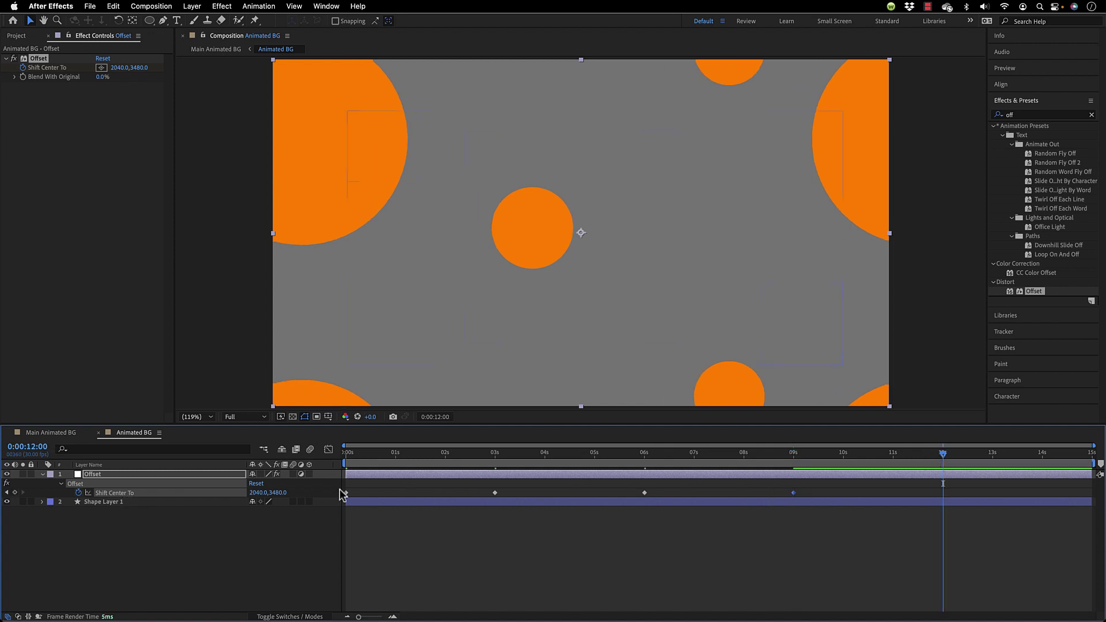
{"action": "left_click_drag", "start_coordinate": [277, 492], "coordinate": [156, 513]}
{"action": "left_click_drag", "start_coordinate": [1084, 460], "coordinate": [1092, 465]}
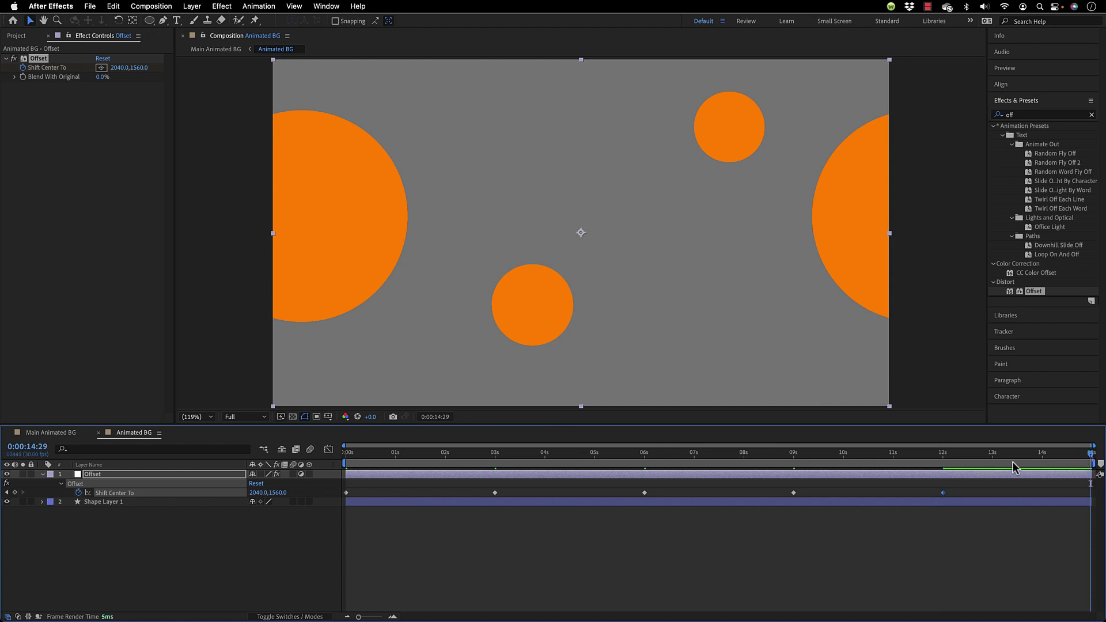
{"action": "left_click_drag", "start_coordinate": [255, 492], "coordinate": [56, 515]}
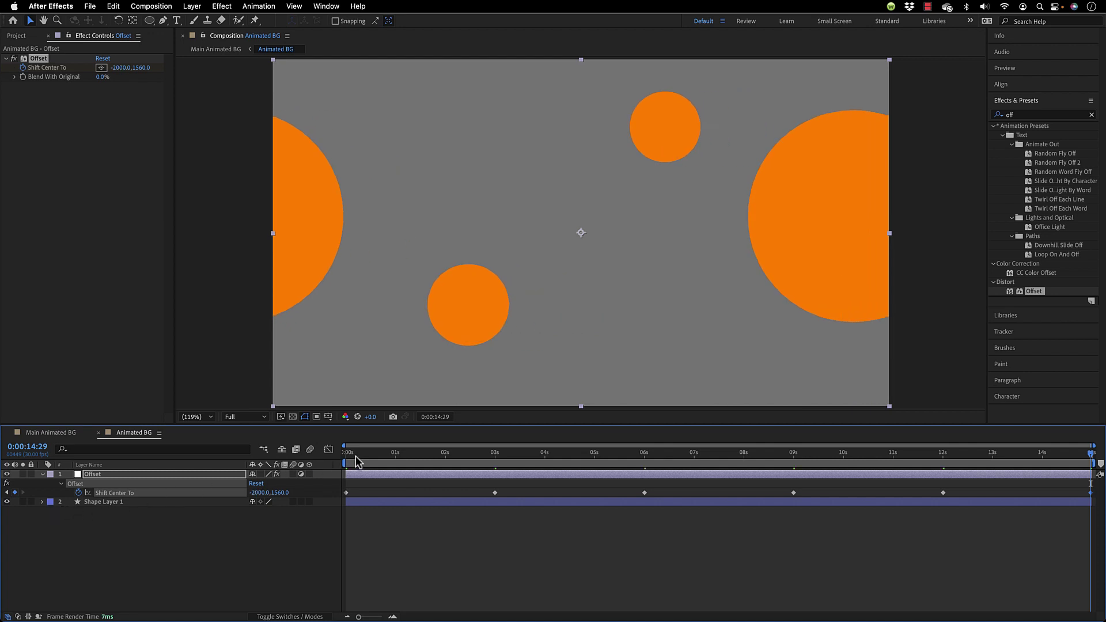
Scrub from the start and preview the scrolling circles.
{"action": "left_click_drag", "start_coordinate": [358, 460], "coordinate": [377, 474]}
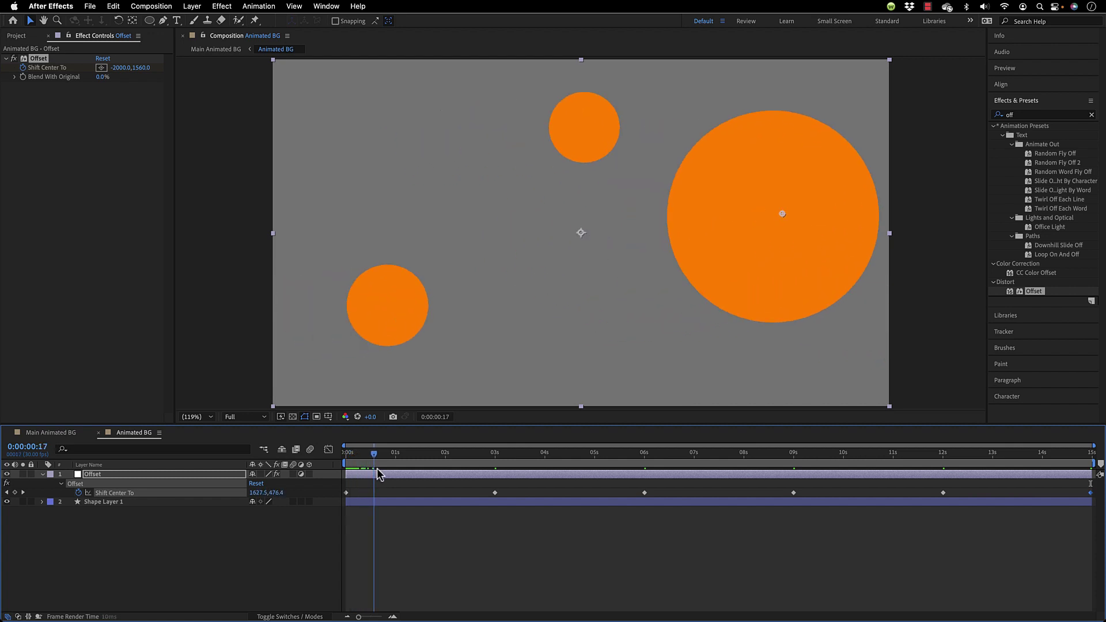
{"action": "key", "text": "Page_Down"}
{"action": "key", "text": "Page_Down"}
{"action": "key", "text": "Page_Down"}
{"action": "key", "text": "Page_Down"}
{"action": "key", "text": "Page_Down"}
{"action": "key", "text": "Page_Down"}
{"action": "key", "text": "Page_Down"}
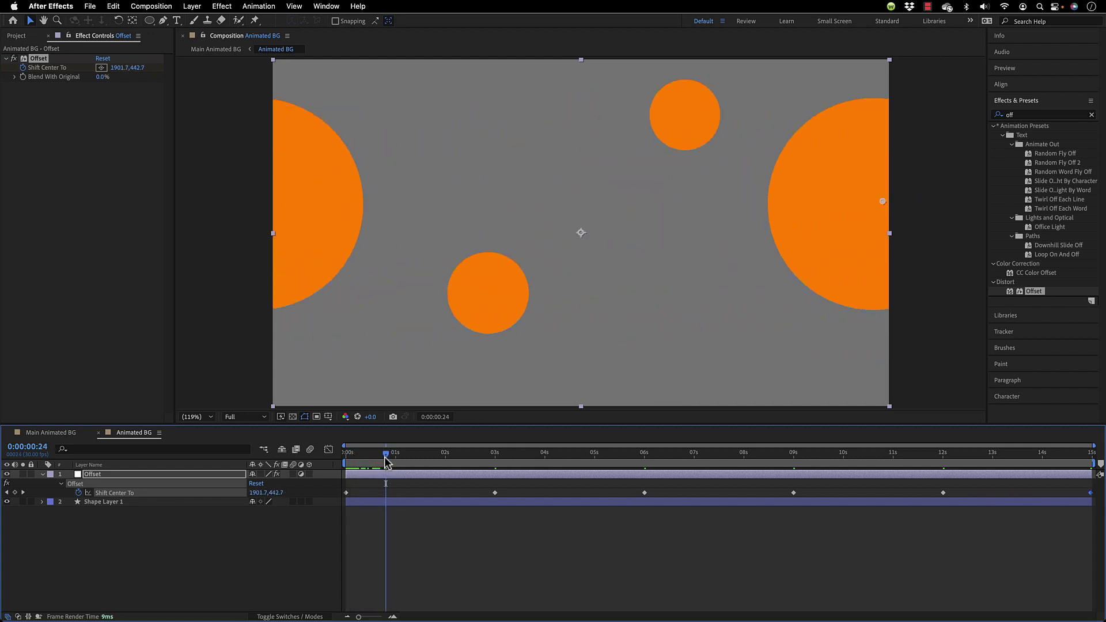
{"action": "left_click_drag", "start_coordinate": [407, 463], "coordinate": [948, 489]}
{"action": "key", "text": "Home"}
{"action": "key", "text": "space"}
{"action": "key", "text": "space"}
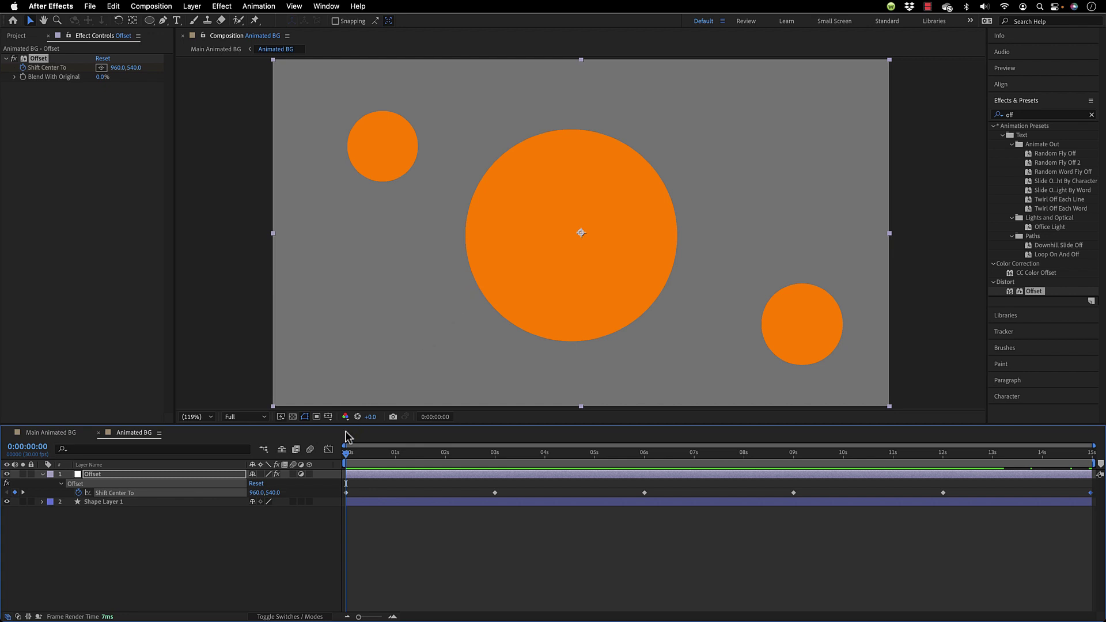
Show the Shift Center To value graph and set the keyframes' spatial interpolation to Linear.
{"action": "left_click", "coordinate": [329, 449]}
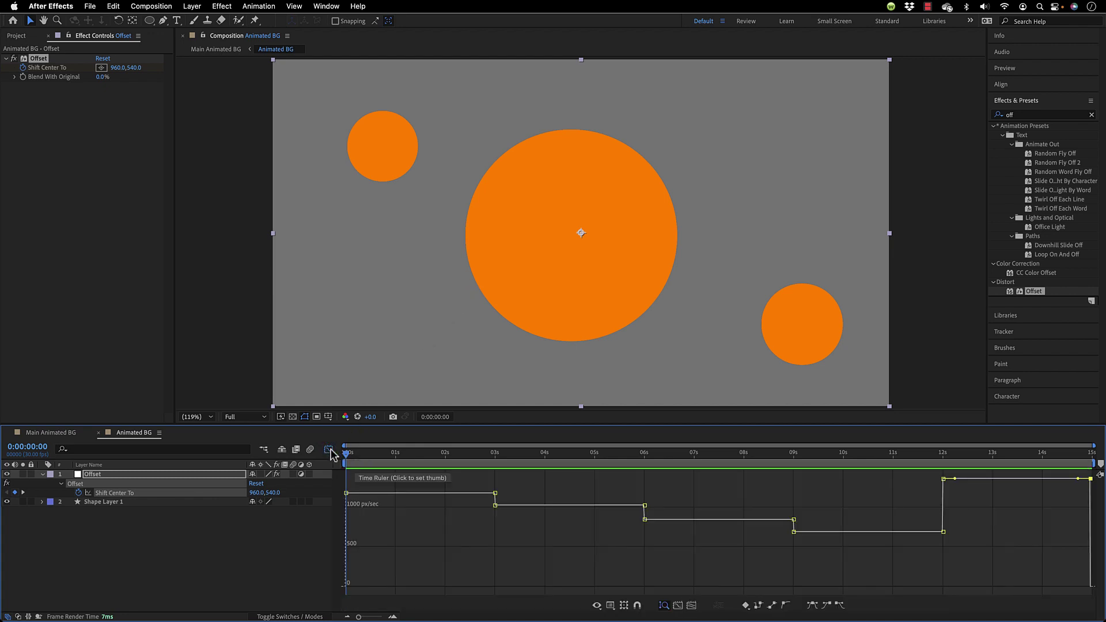
{"action": "left_click", "coordinate": [612, 606]}
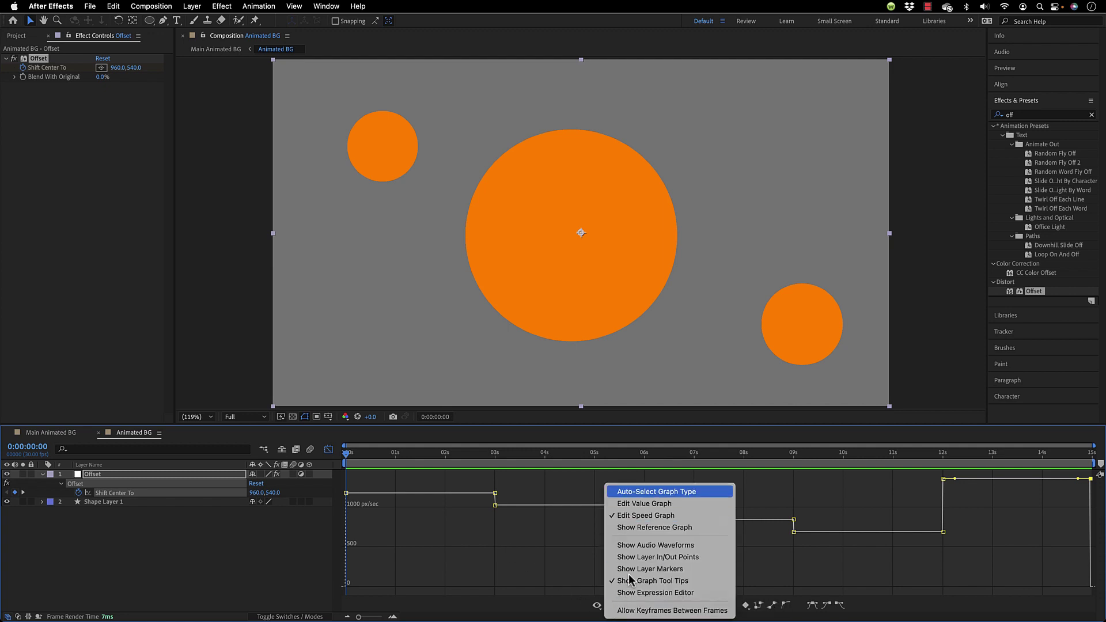
{"action": "left_click", "coordinate": [651, 504]}
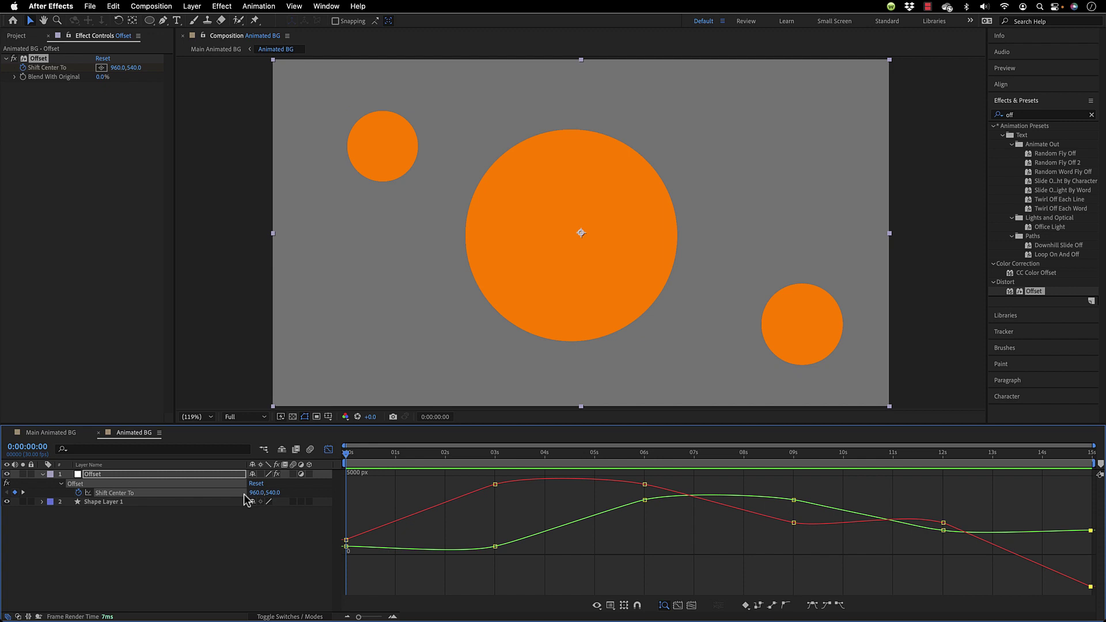
{"action": "right_click", "coordinate": [495, 484]}
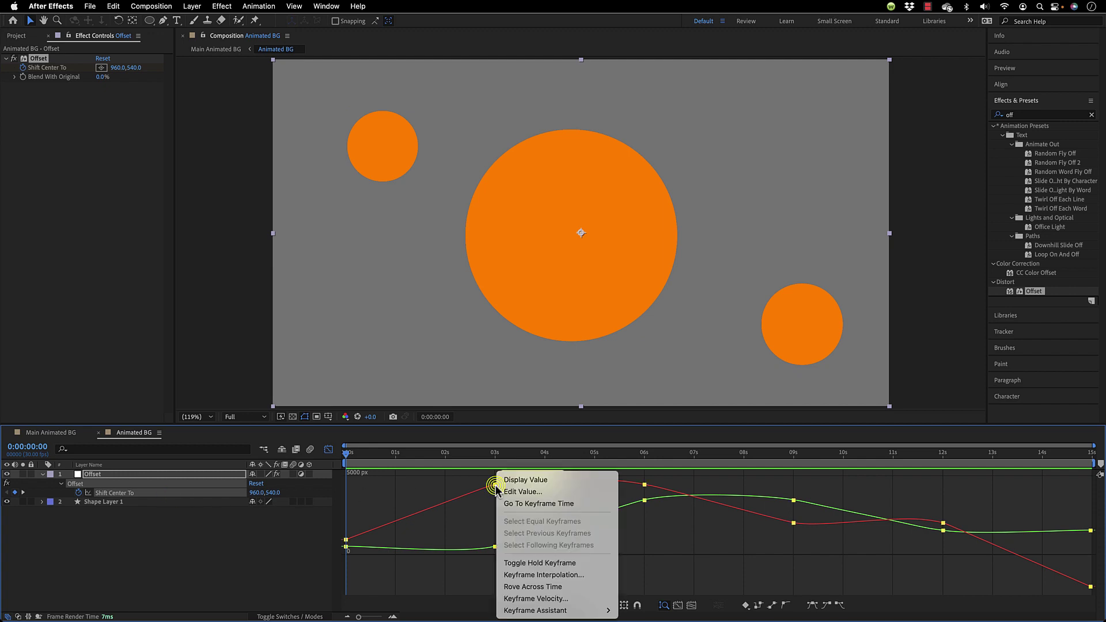
{"action": "left_click", "coordinate": [591, 576]}
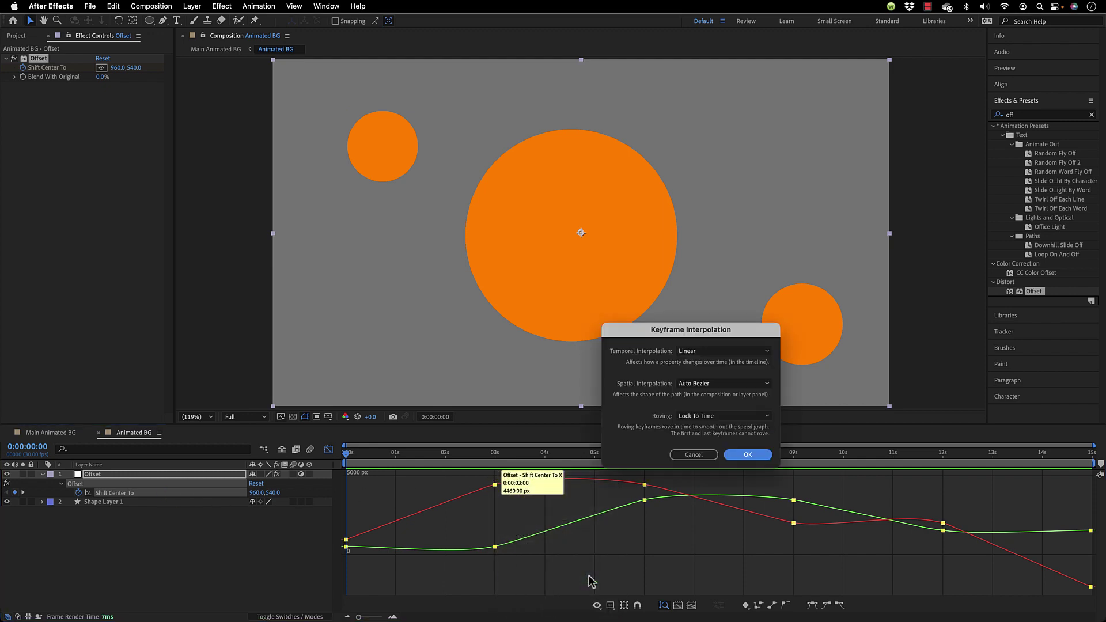
{"action": "left_click", "coordinate": [698, 385]}
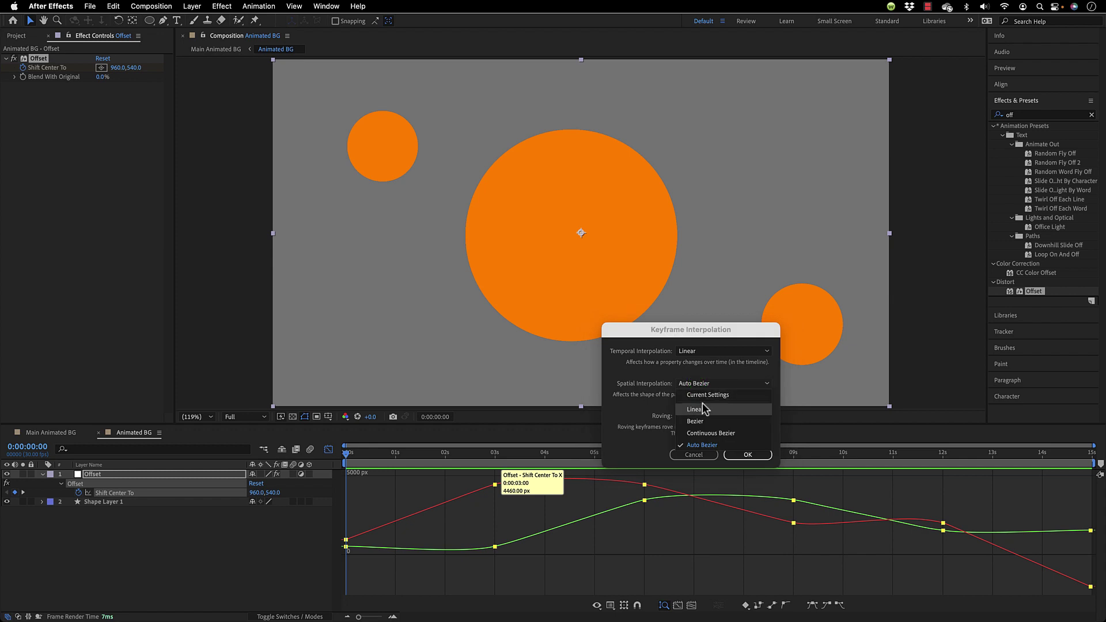
{"action": "left_click", "coordinate": [706, 410]}
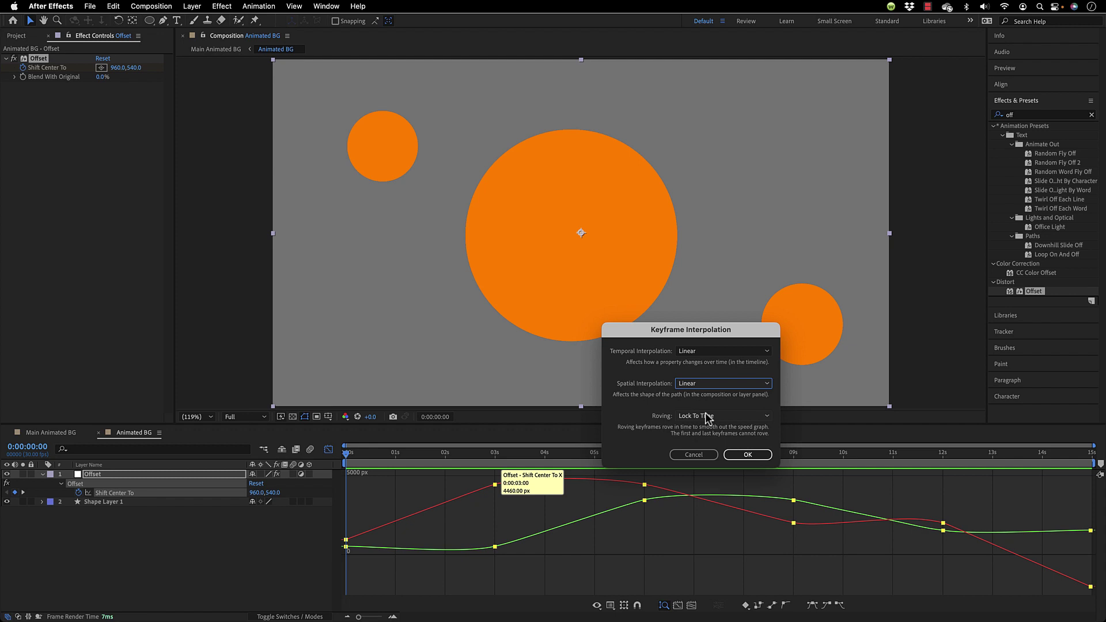
{"action": "left_click", "coordinate": [750, 455]}
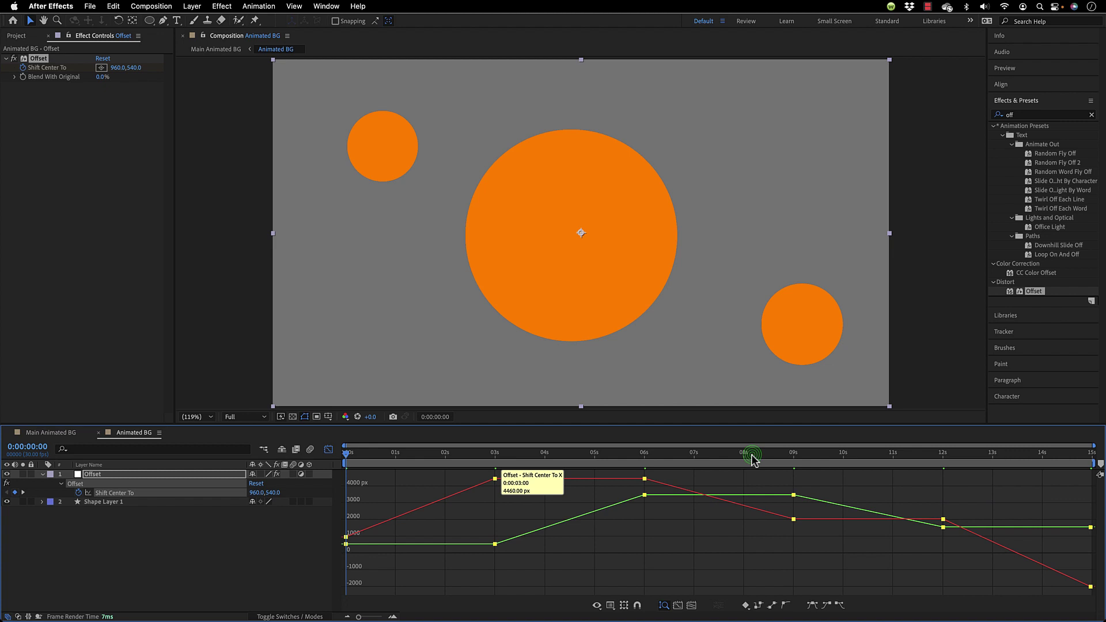
{"action": "left_click", "coordinate": [680, 542]}
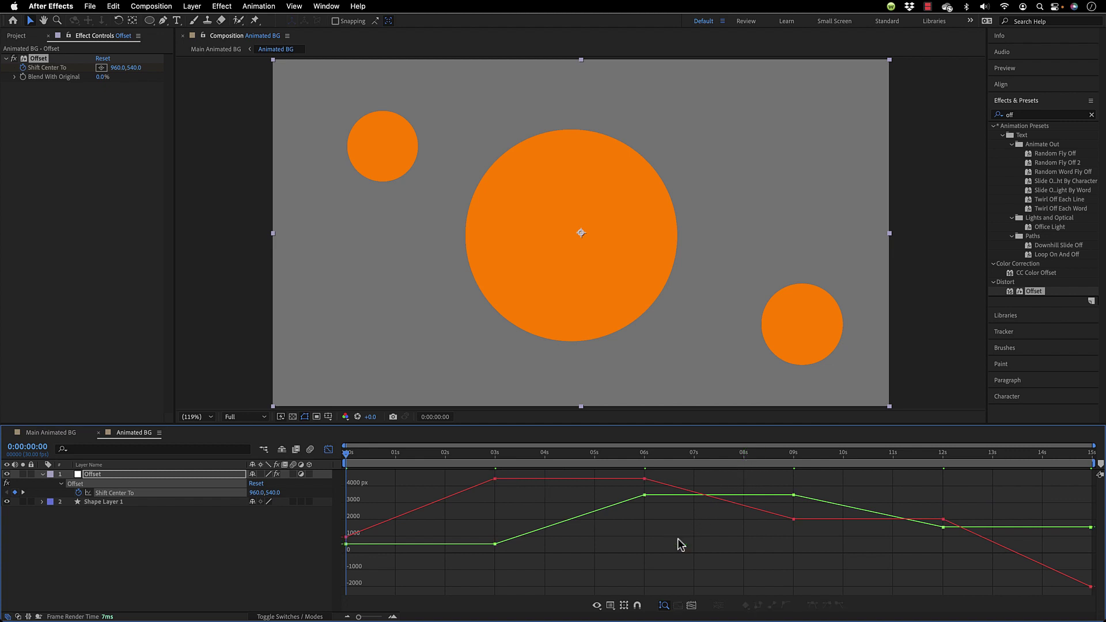
{"action": "left_click_drag", "start_coordinate": [644, 455], "coordinate": [328, 455]}
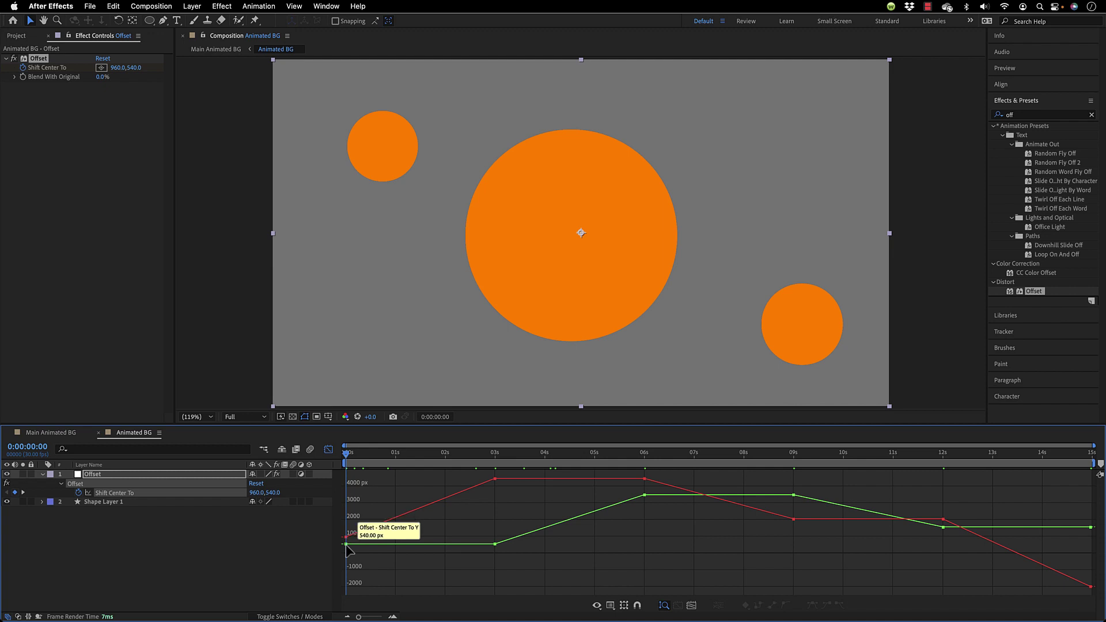
{"action": "key", "text": "space"}
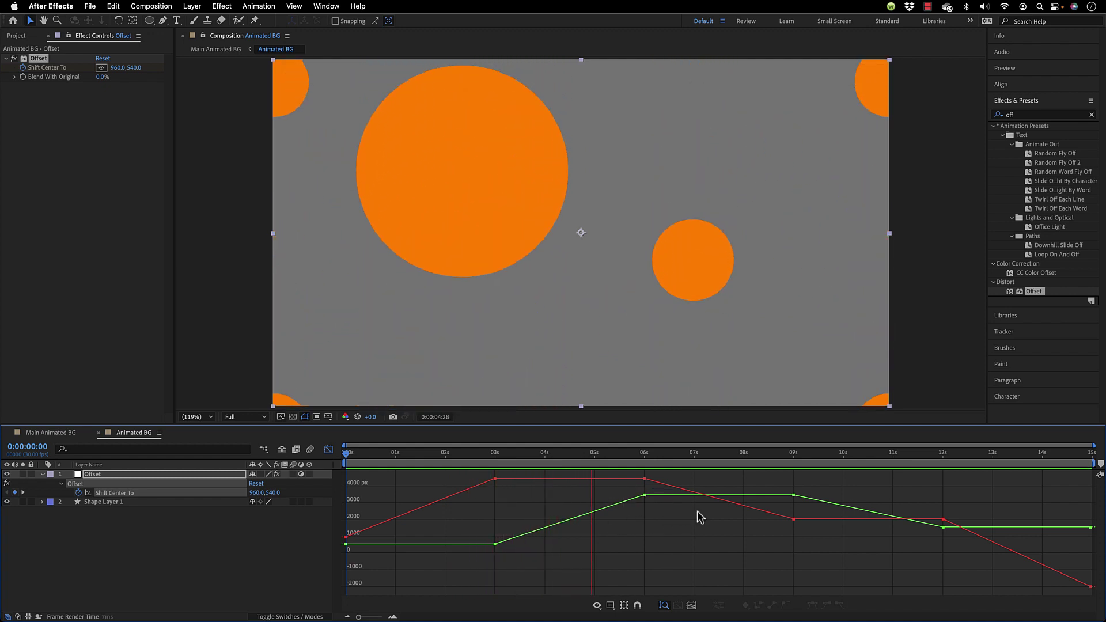
{"action": "key", "text": "space"}
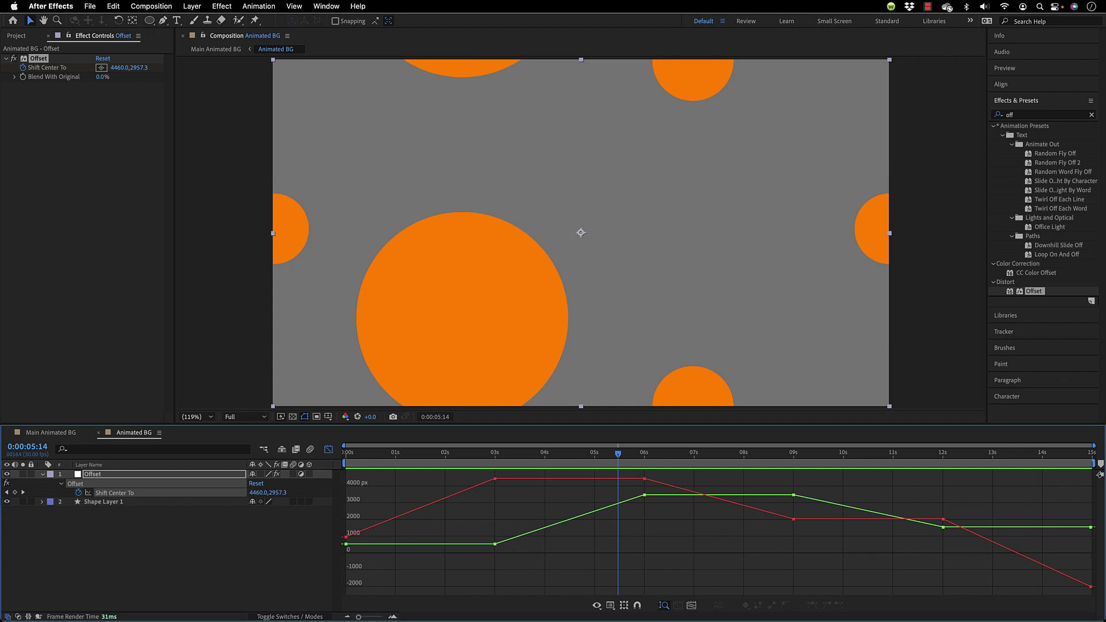
{"action": "left_click", "coordinate": [154, 493]}
In the speed graph, Easy Ease every keyframe and lengthen the influence for sharper peaks.
{"action": "left_click", "coordinate": [598, 604]}
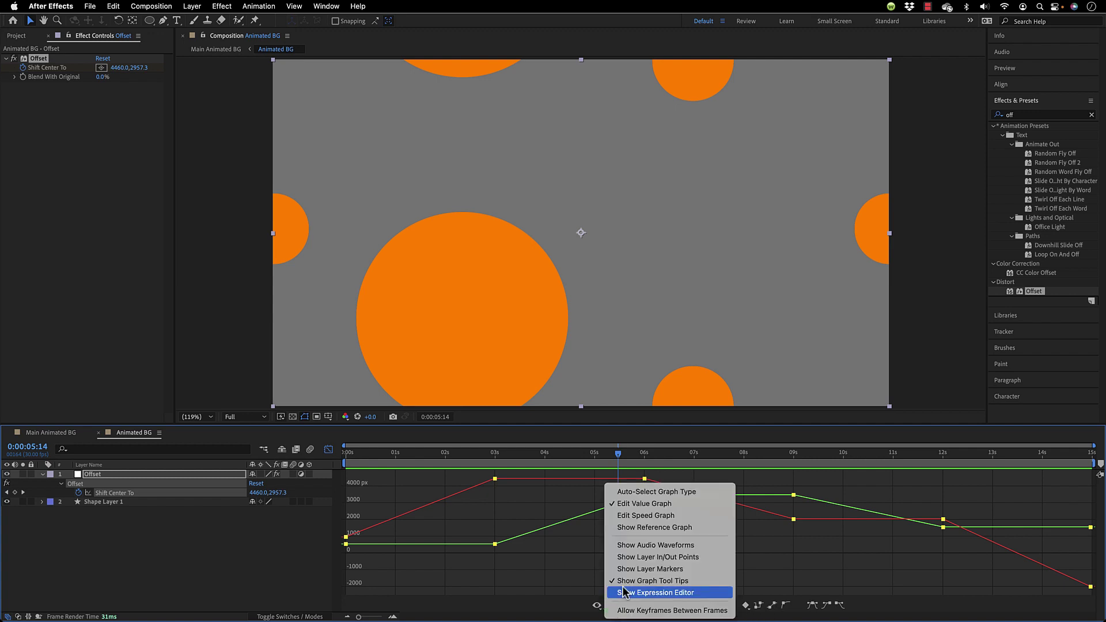
{"action": "left_click", "coordinate": [666, 516]}
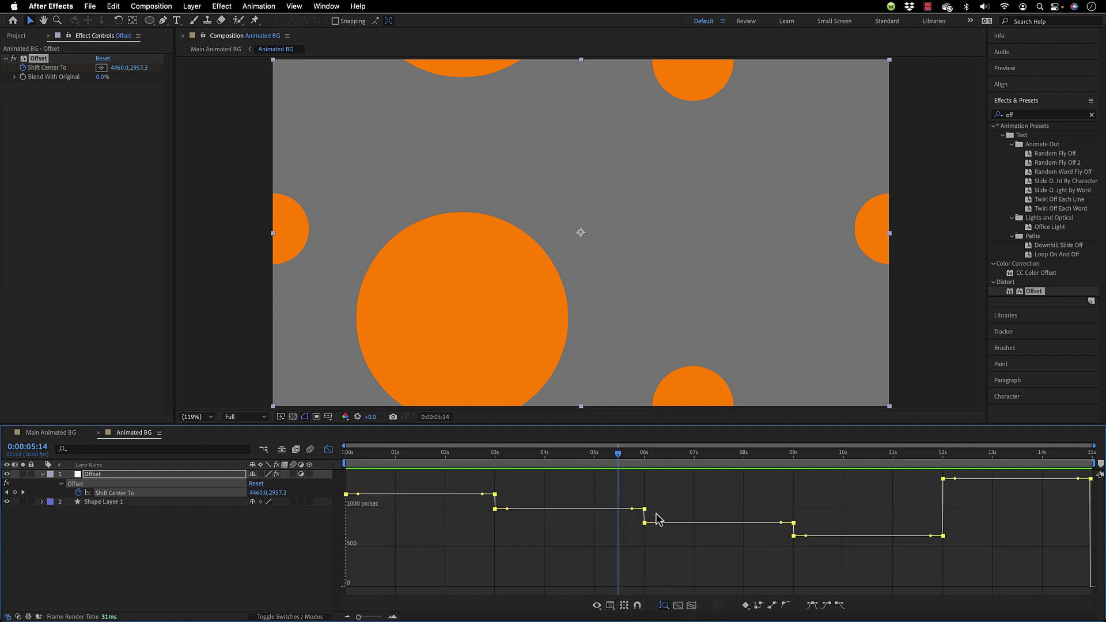
{"action": "left_click", "coordinate": [173, 494]}
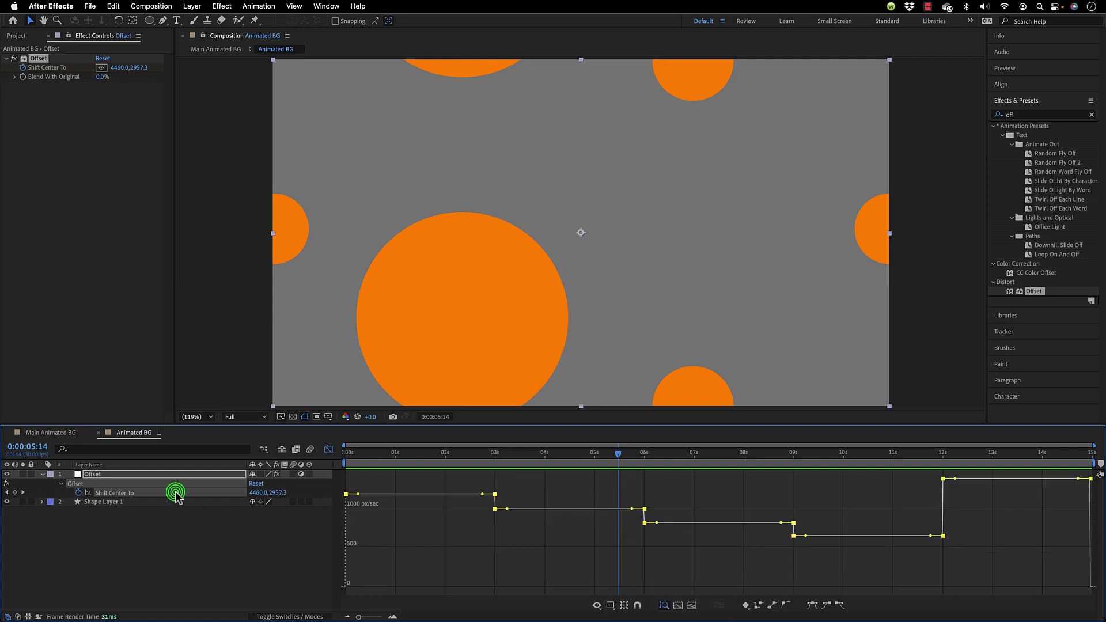
{"action": "left_click", "coordinate": [813, 606]}
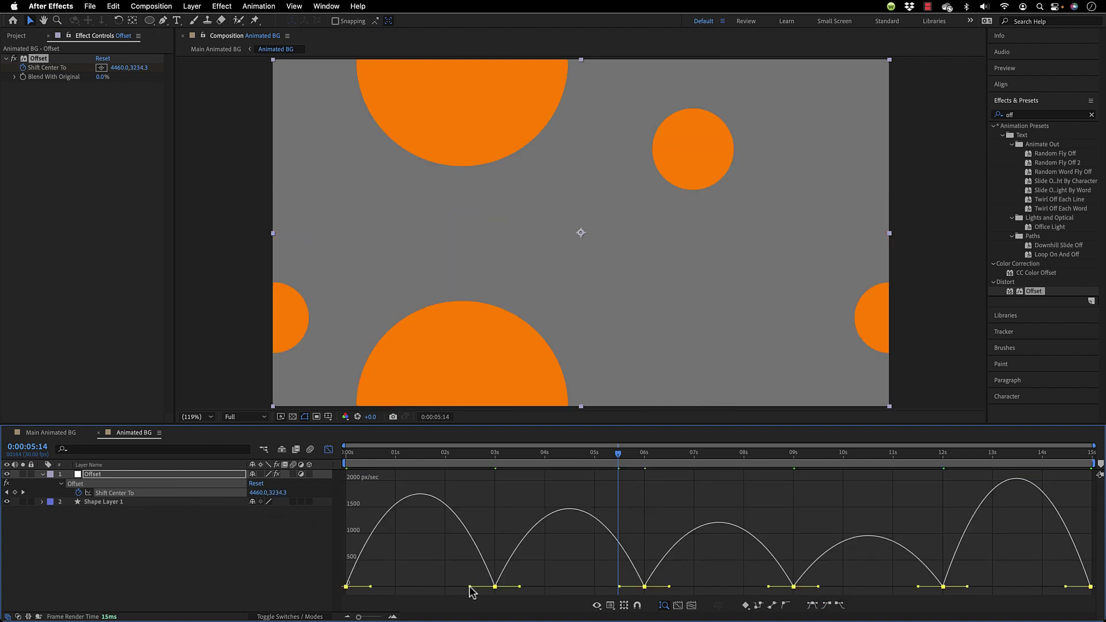
{"action": "left_click_drag", "start_coordinate": [469, 587], "coordinate": [353, 592]}
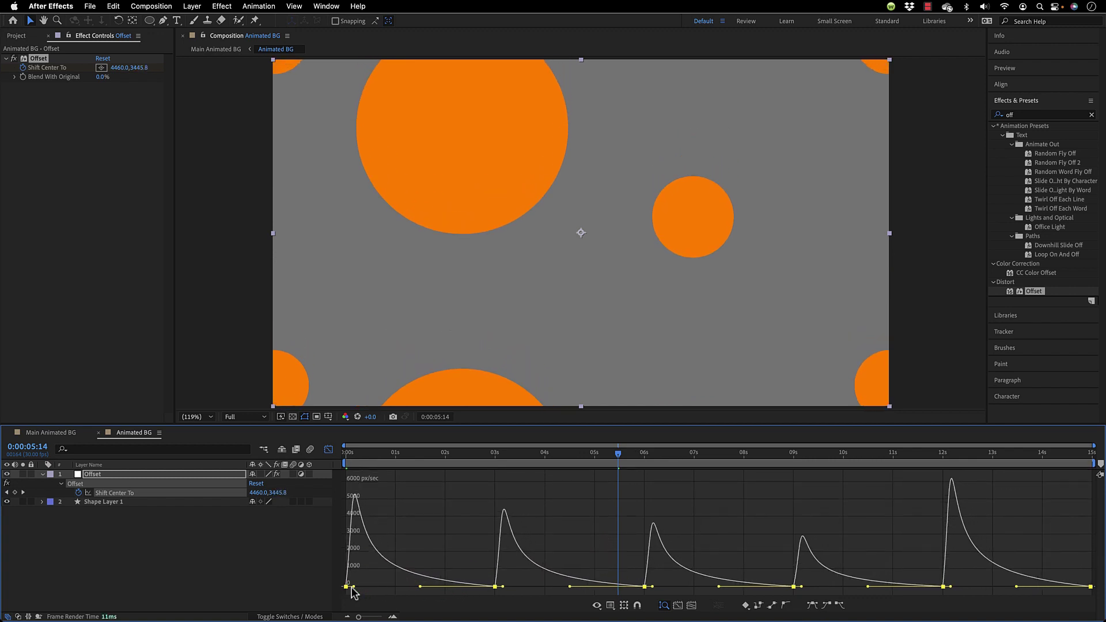
Preview the eased scrolling animation from the start.
{"action": "key", "text": "space"}
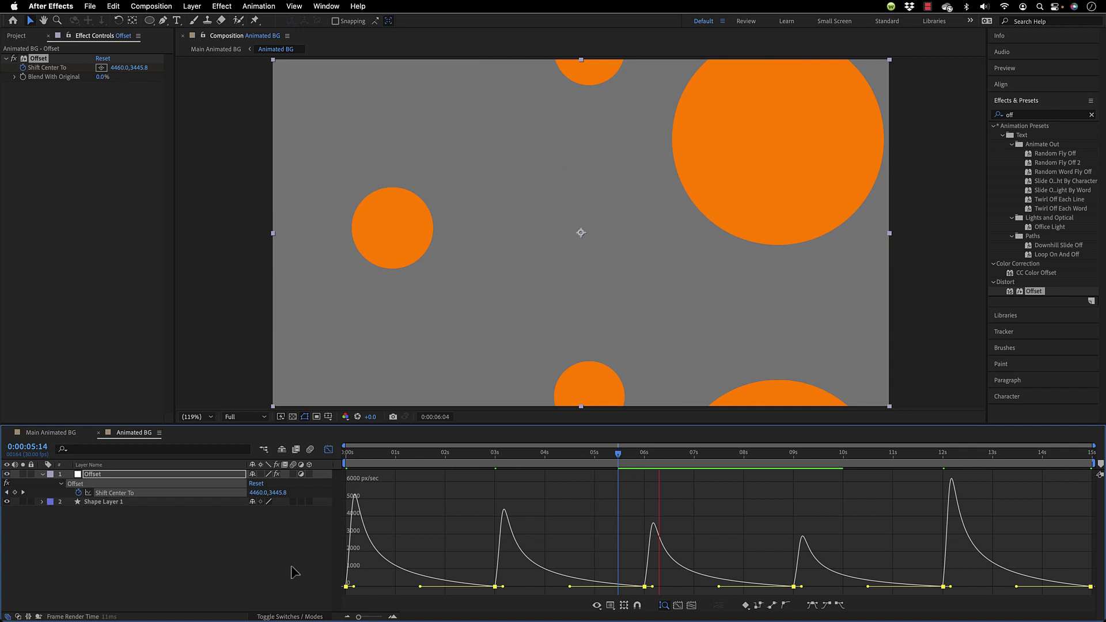
{"action": "left_click_drag", "start_coordinate": [427, 457], "coordinate": [346, 457]}
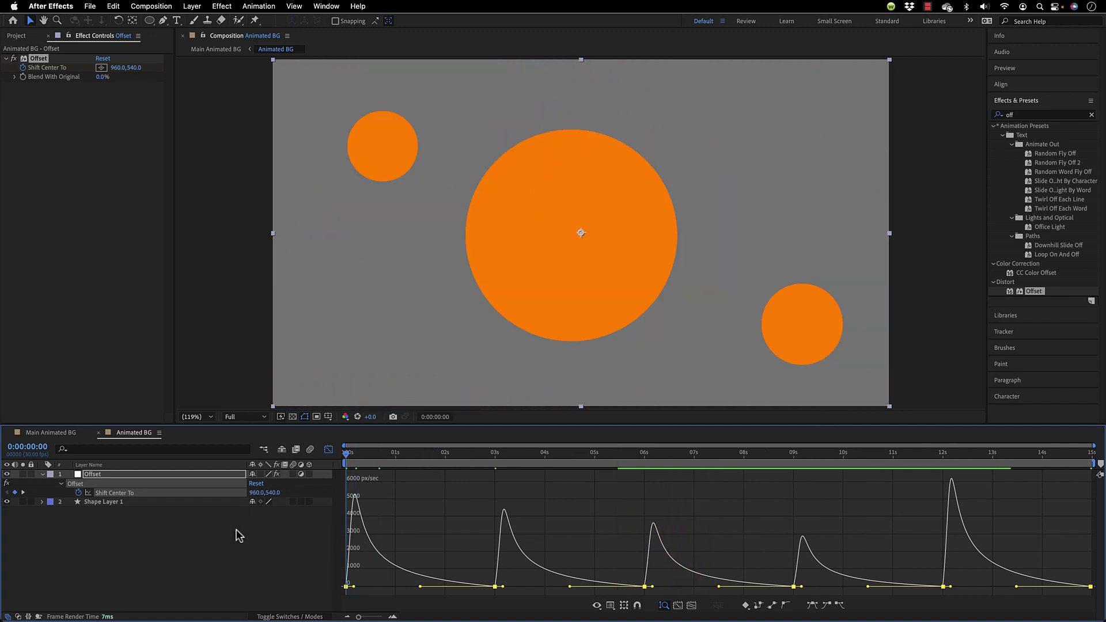
{"action": "key", "text": "space"}
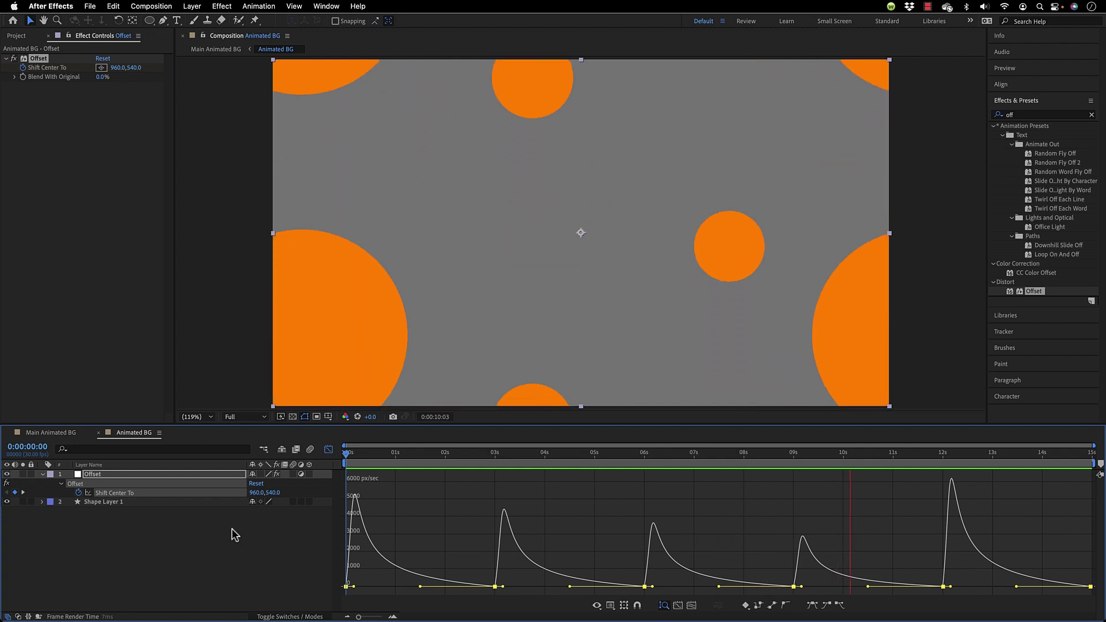
Collapse the Offset layer's properties and return the timeline to layer bars.
{"action": "left_click", "coordinate": [212, 527]}
{"action": "left_click", "coordinate": [40, 472]}
{"action": "left_click", "coordinate": [123, 519]}
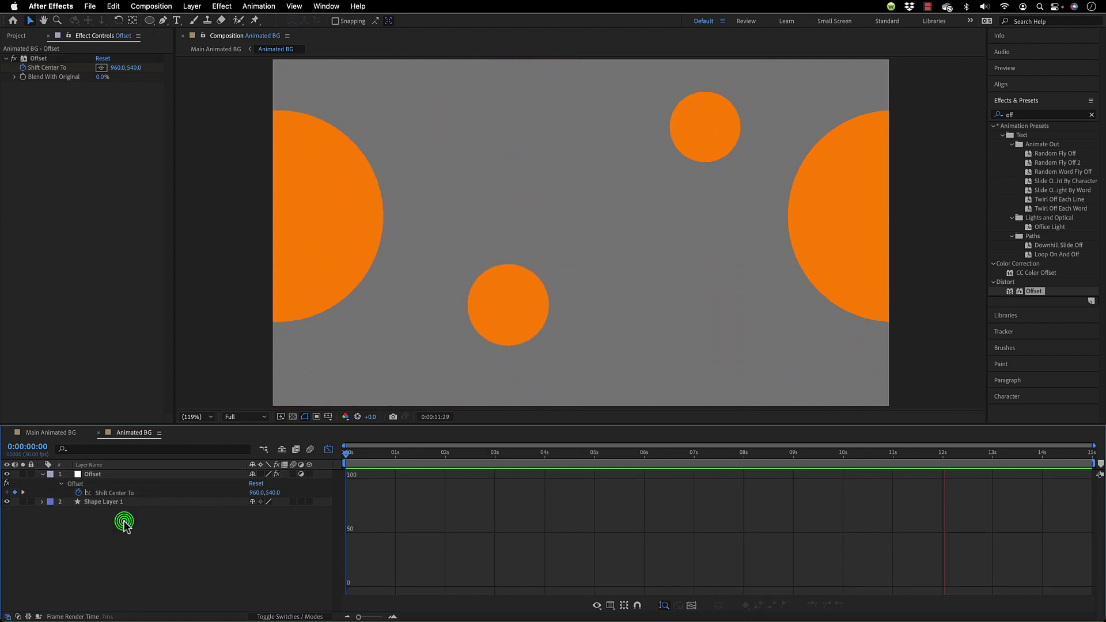
{"action": "left_click", "coordinate": [42, 474]}
{"action": "left_click", "coordinate": [328, 449]}
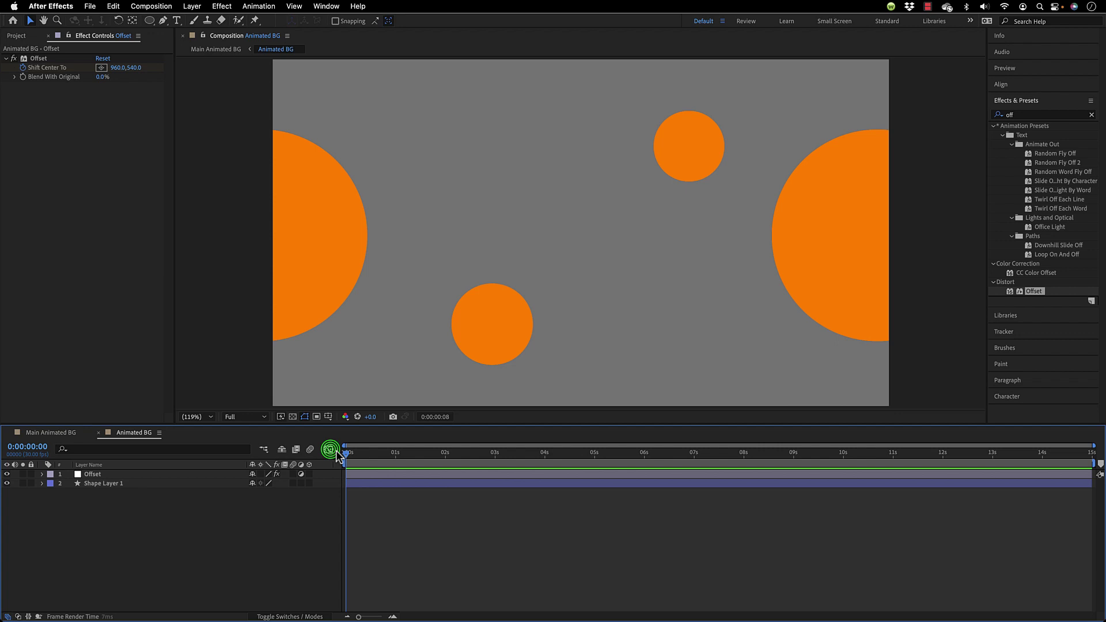
{"action": "left_click", "coordinate": [353, 452]}
Add a new adjustment layer and apply CC Lens to it.
{"action": "right_click", "coordinate": [154, 525]}
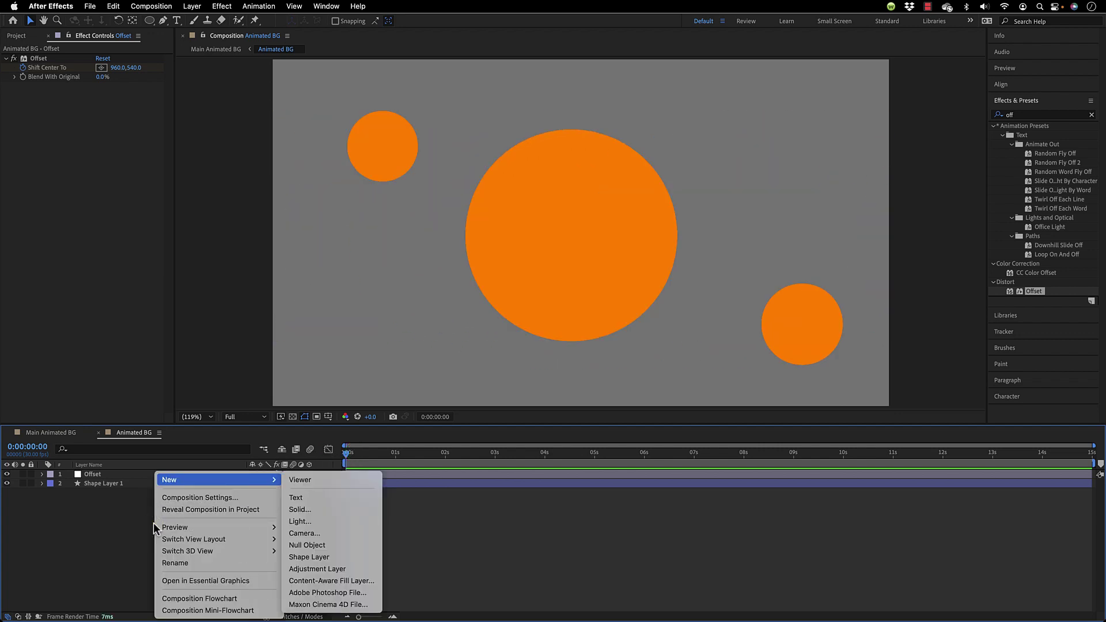
{"action": "left_click", "coordinate": [366, 568]}
{"action": "left_click", "coordinate": [1012, 116]}
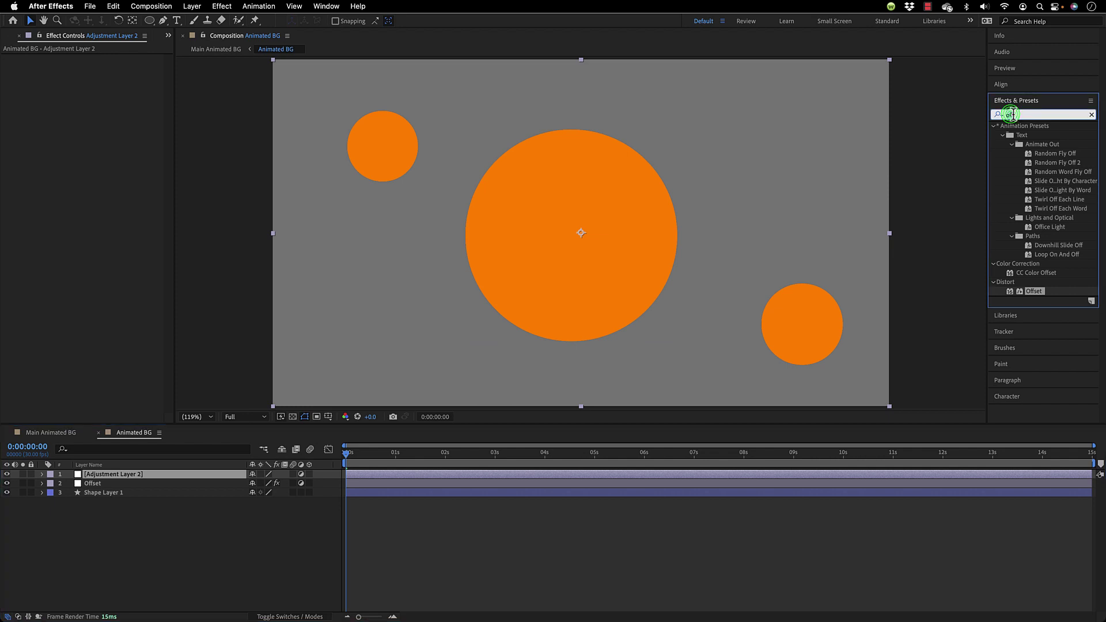
{"action": "type", "text": "lens"}
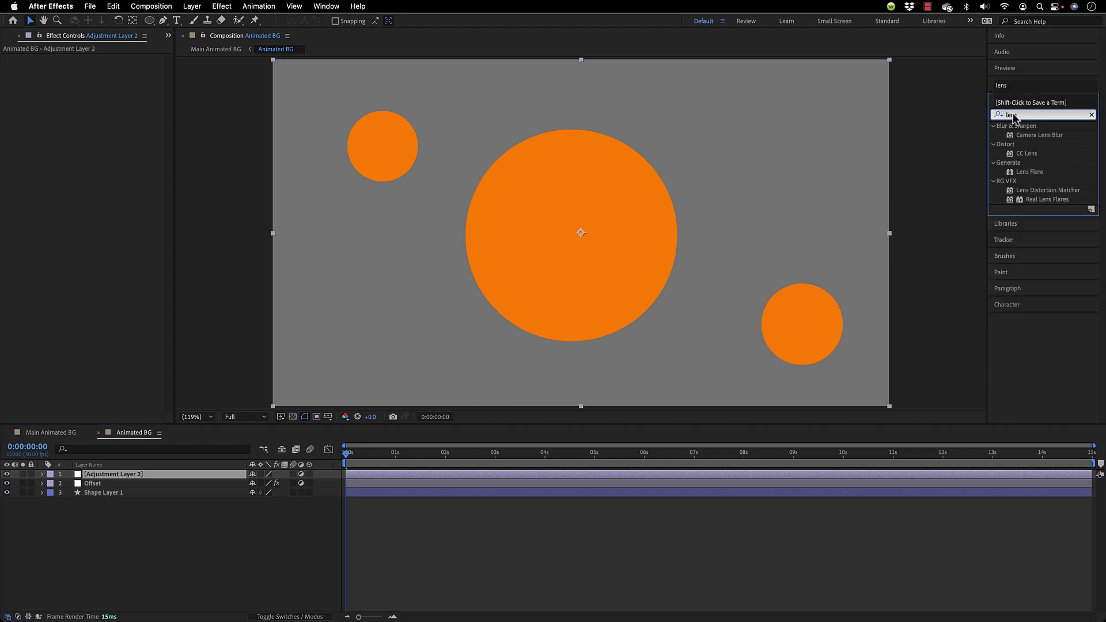
{"action": "left_click", "coordinate": [1027, 154]}
{"action": "left_click_drag", "start_coordinate": [1028, 155], "coordinate": [131, 476]}
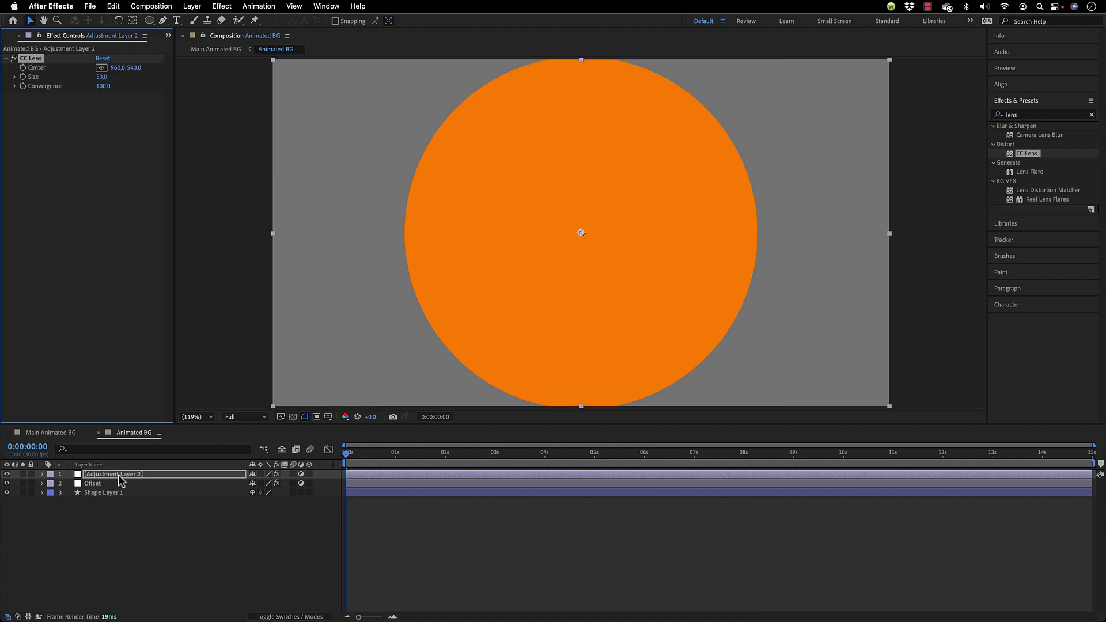
Rename the top adjustment layer to 'lens'.
{"action": "left_click", "coordinate": [119, 476]}
{"action": "key", "text": "BackSpace"}
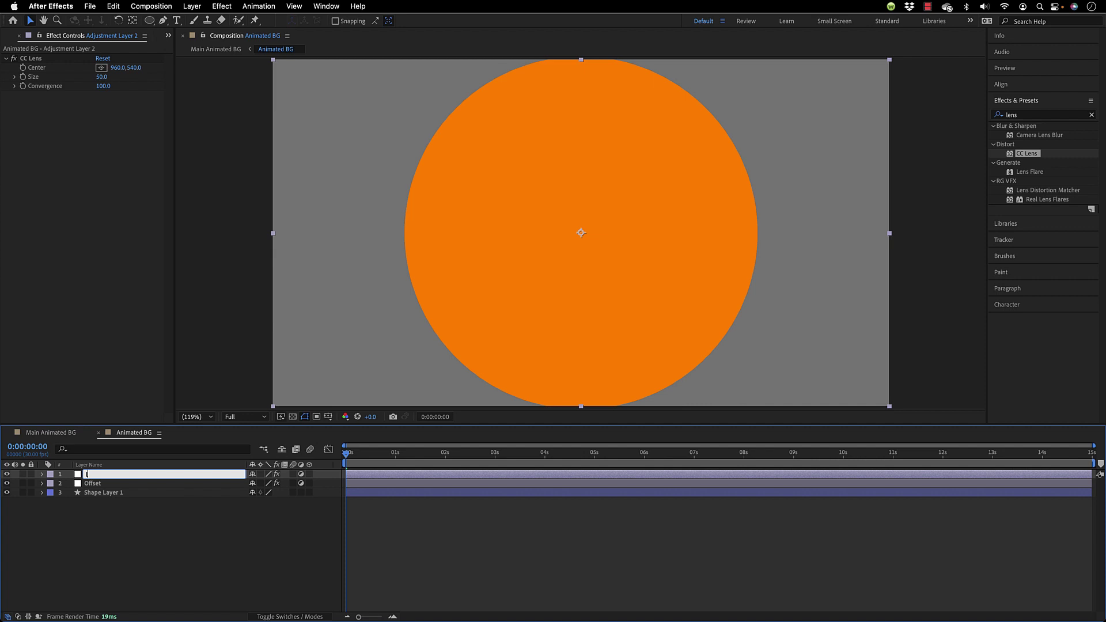
{"action": "key", "text": "Return"}
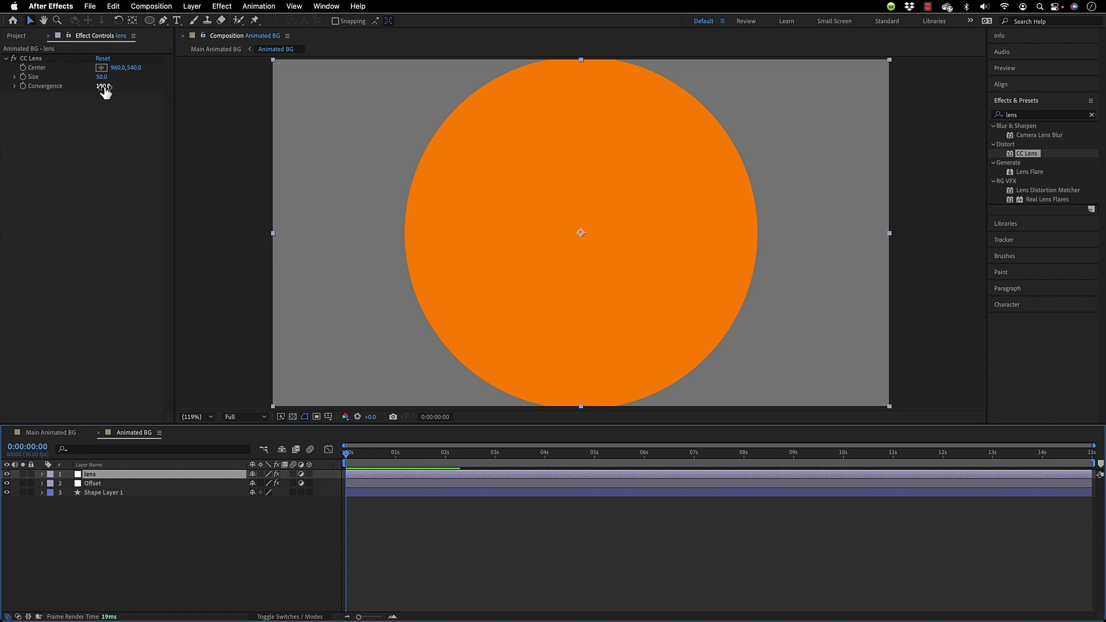
Set the CC Lens Size to 170.
{"action": "left_click", "coordinate": [126, 89]}
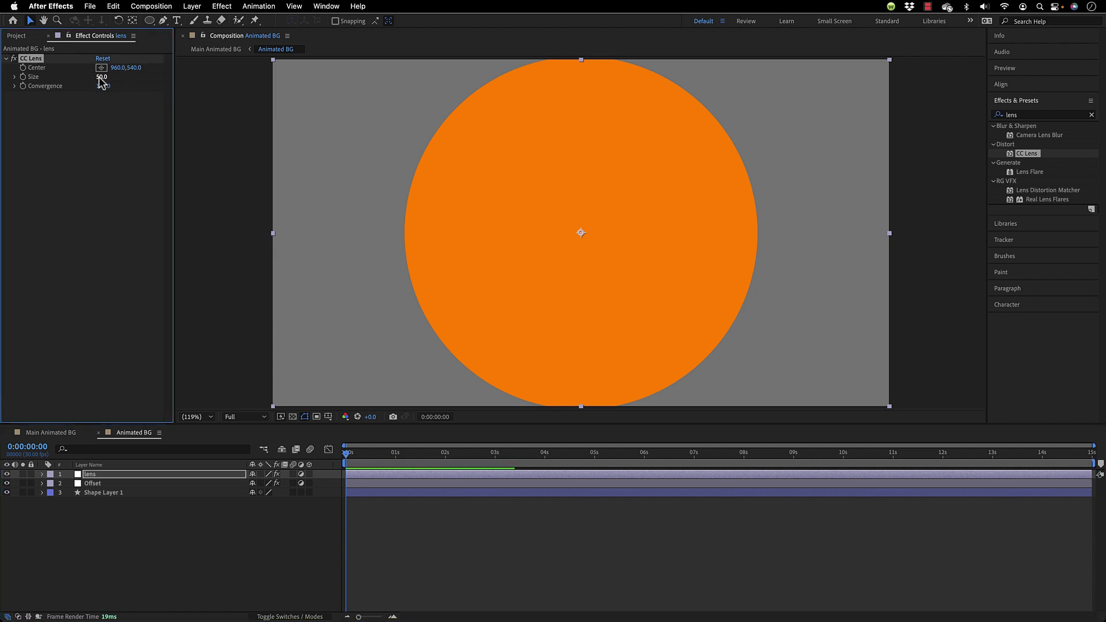
{"action": "left_click_drag", "start_coordinate": [100, 77], "coordinate": [188, 101]}
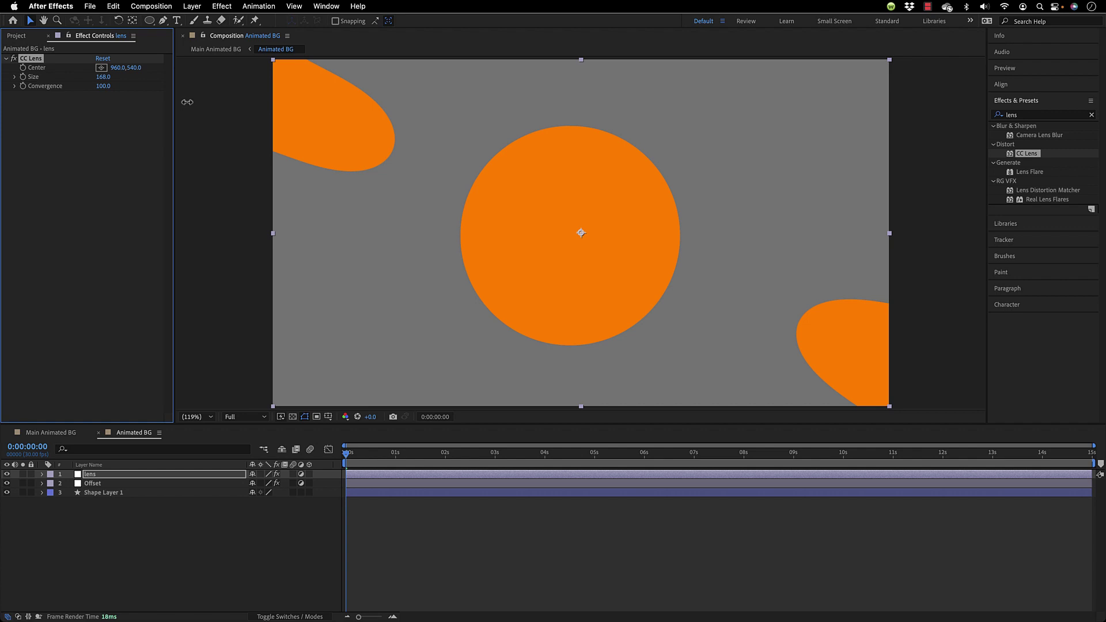
{"action": "left_click", "coordinate": [103, 77]}
{"action": "type", "text": "170"}
{"action": "key", "text": "Return"}
Preview the distorted animation and stop at frame 0:00:02:27.
{"action": "key", "text": "F2"}
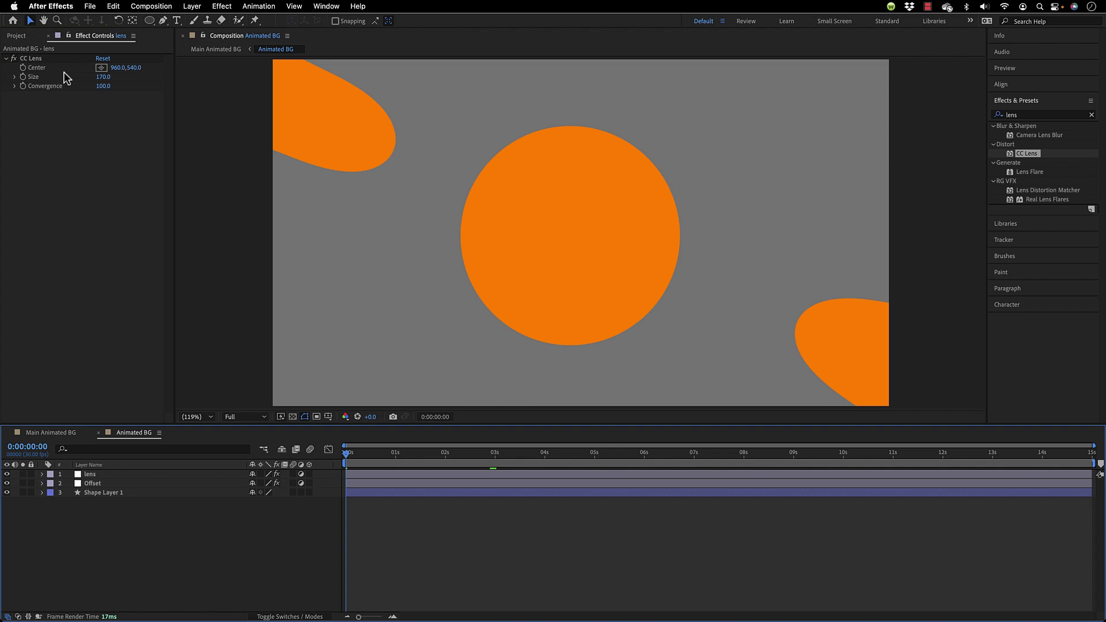
{"action": "key", "text": "space"}
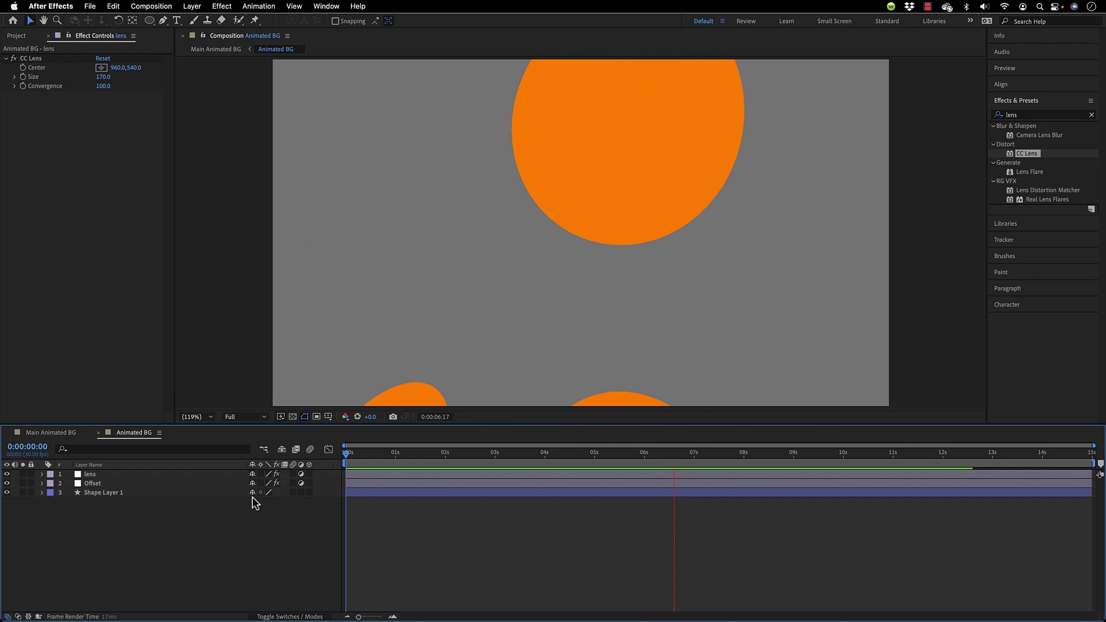
{"action": "left_click_drag", "start_coordinate": [479, 455], "coordinate": [490, 455]}
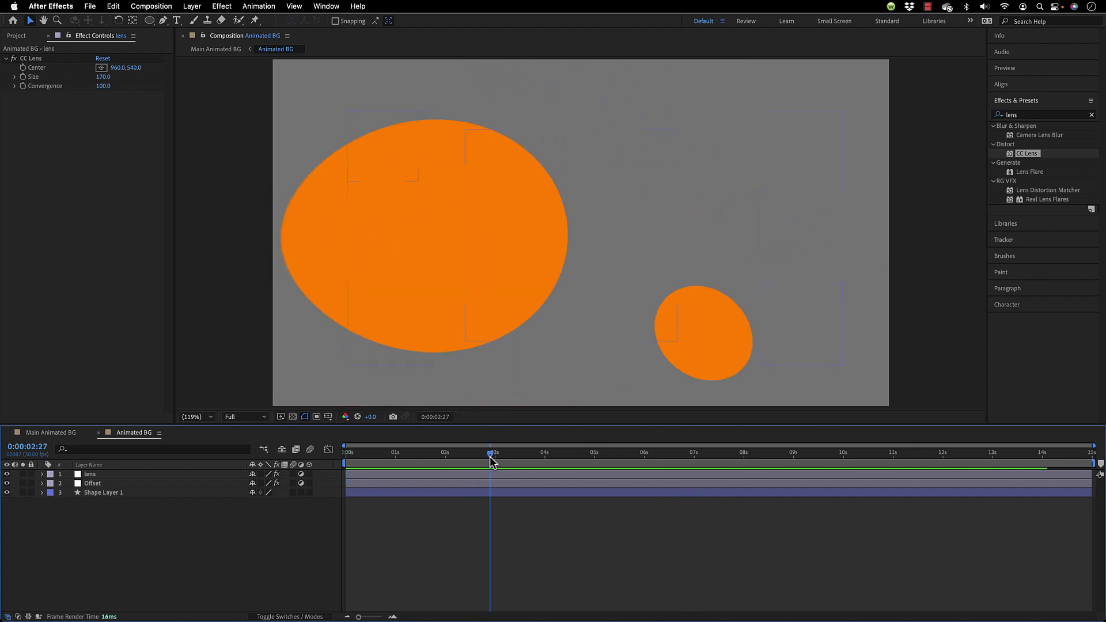
Add another adjustment layer named Shadows.
{"action": "right_click", "coordinate": [196, 539]}
{"action": "mouse_move", "coordinate": [208, 480]}
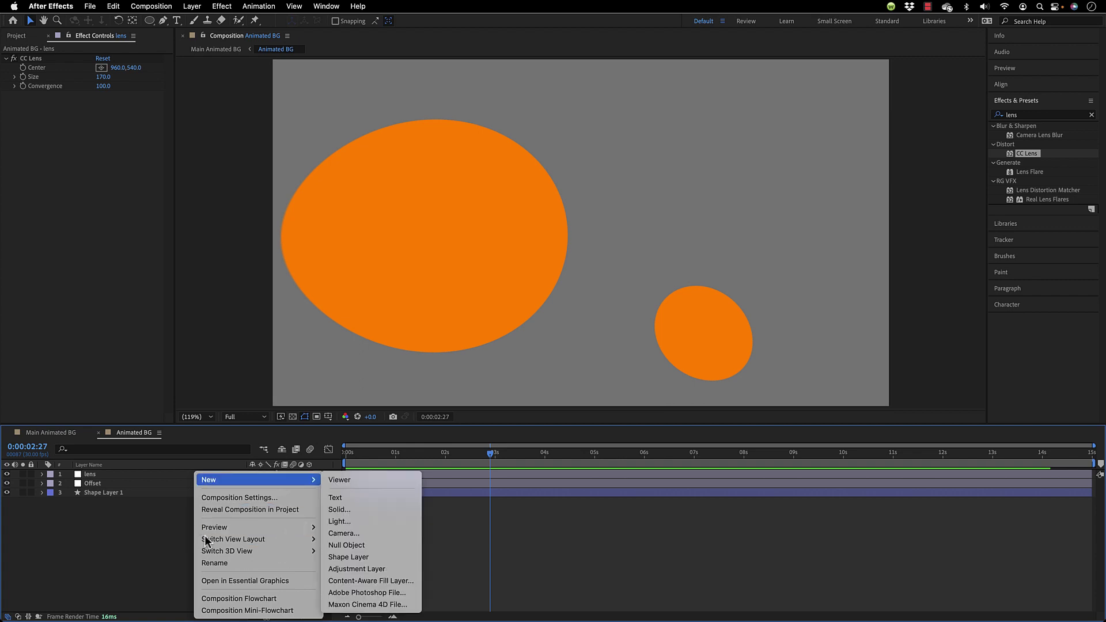
{"action": "left_click", "coordinate": [411, 569]}
{"action": "key", "text": "Return"}
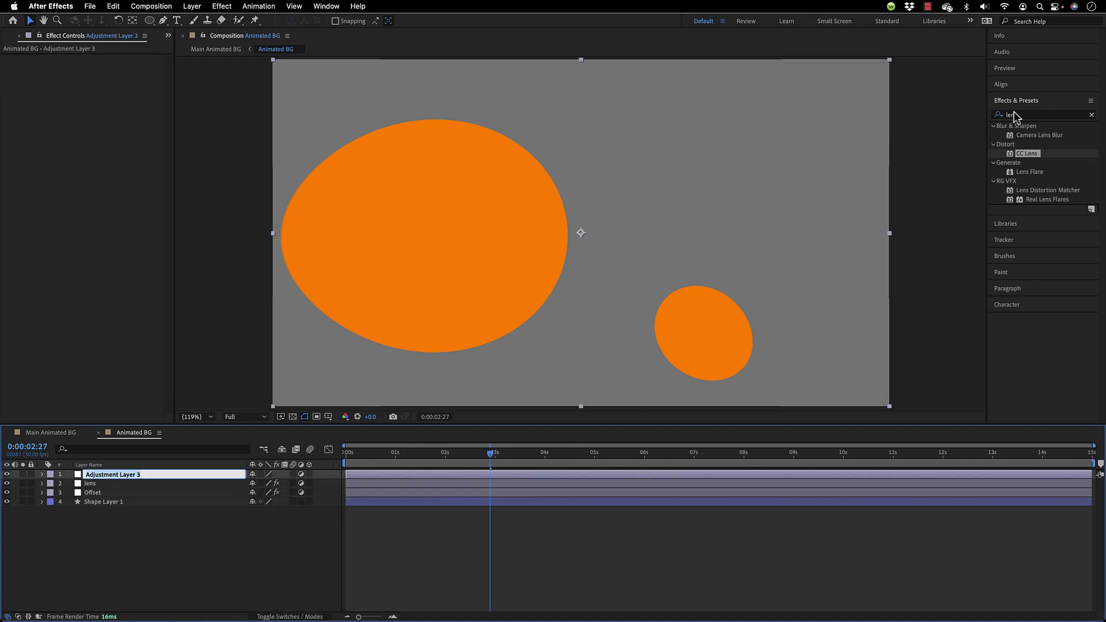
{"action": "type", "text": "s"}
{"action": "type", "text": "hadows"}
Apply the Drop Shadow effect to the Shadows layer.
{"action": "left_click", "coordinate": [1014, 114]}
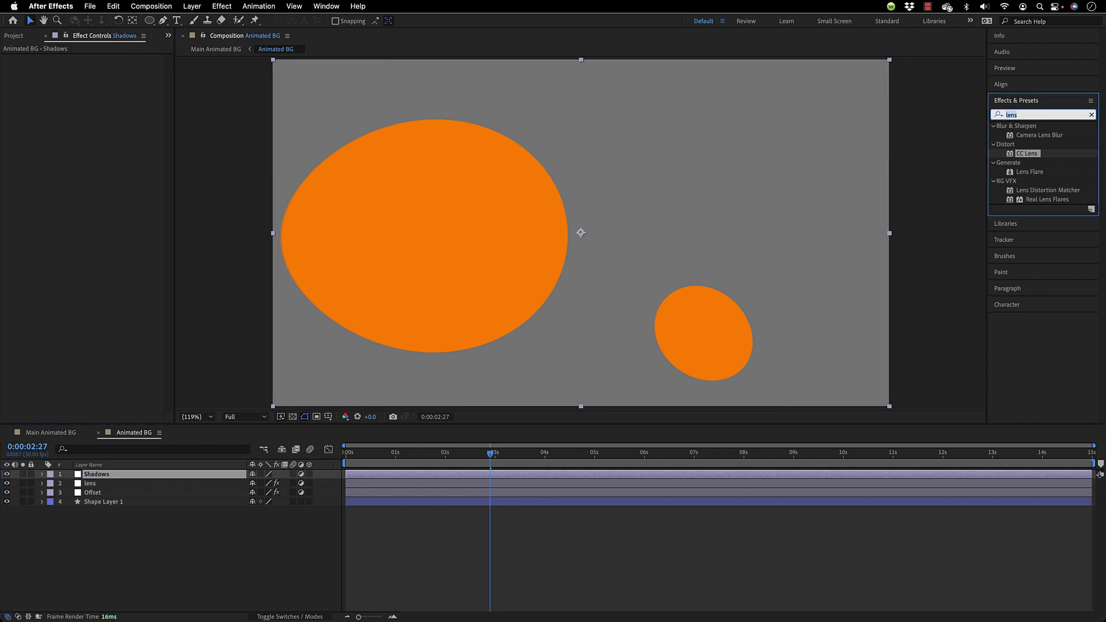
{"action": "type", "text": "shadow"}
{"action": "left_click_drag", "start_coordinate": [1046, 226], "coordinate": [155, 473]}
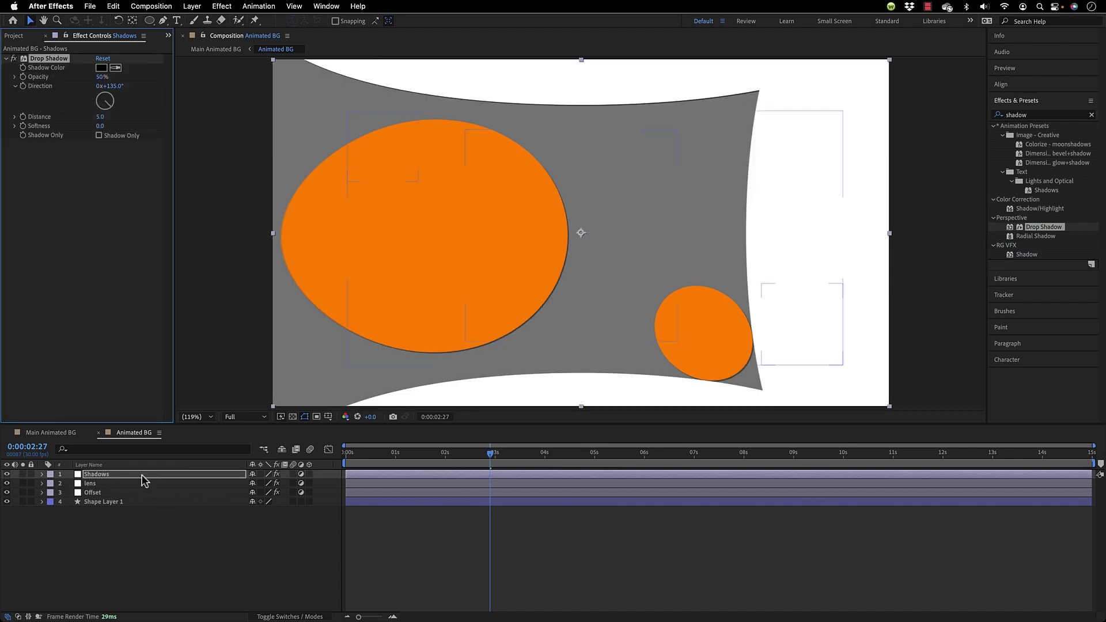
Move the Shadows layer below lens and Offset, directly above Shape Layer 1.
{"action": "left_click", "coordinate": [93, 475]}
{"action": "left_click", "coordinate": [93, 484]}
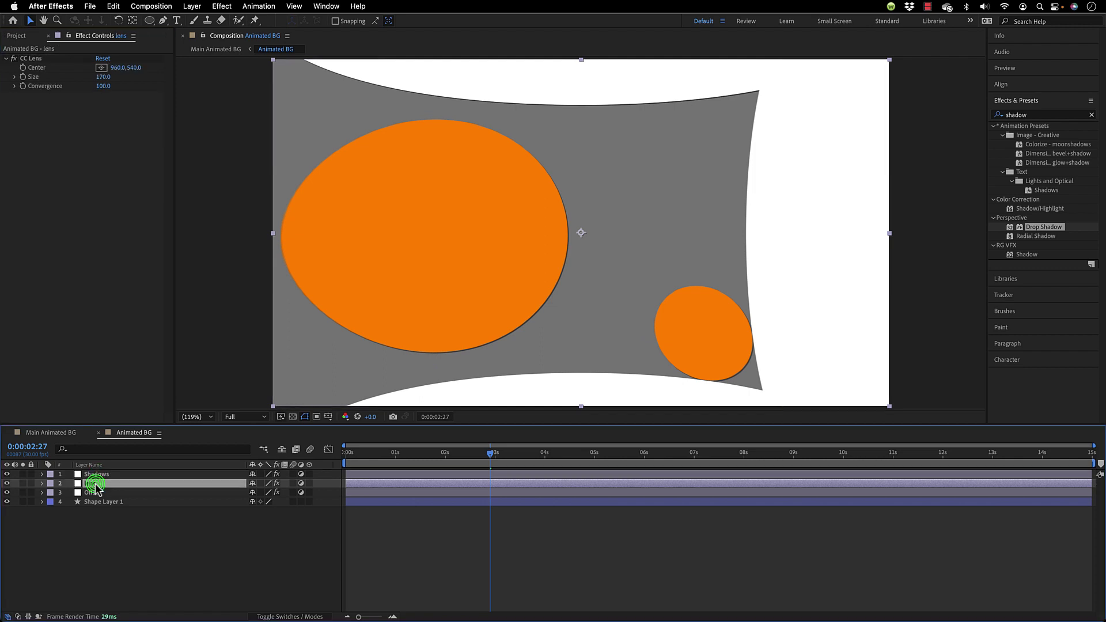
{"action": "left_click", "coordinate": [109, 494]}
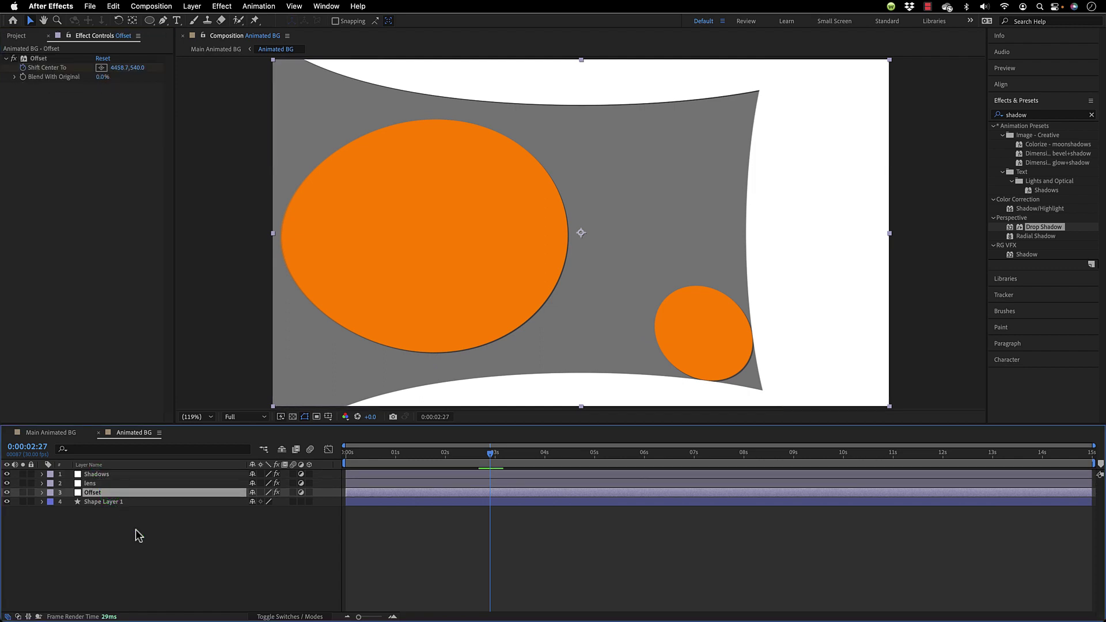
{"action": "left_click", "coordinate": [101, 474]}
{"action": "left_click_drag", "start_coordinate": [108, 478], "coordinate": [109, 501]}
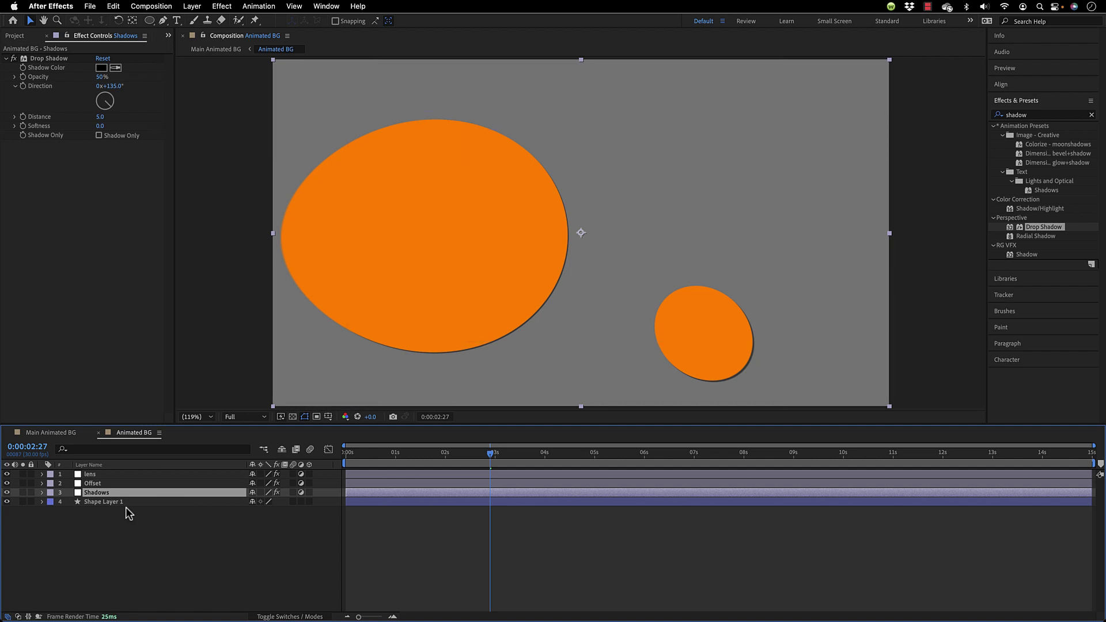
Give Drop Shadow Distance 185, Softness 16 and Direction 129°, then preview from the start.
{"action": "left_click_drag", "start_coordinate": [99, 121], "coordinate": [207, 130]}
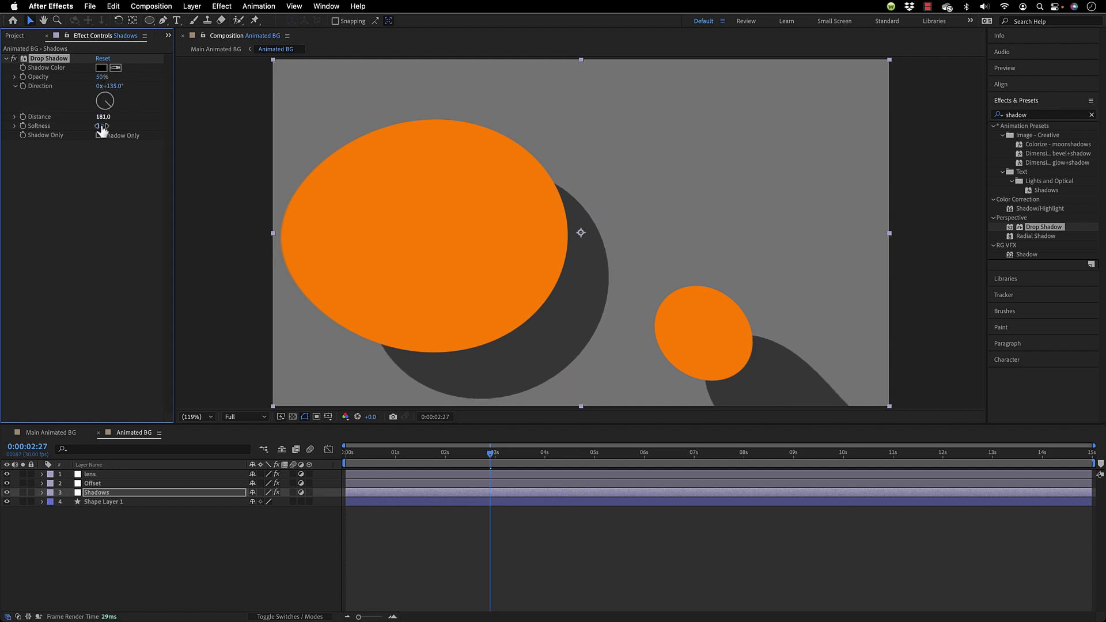
{"action": "left_click_drag", "start_coordinate": [102, 130], "coordinate": [120, 130]}
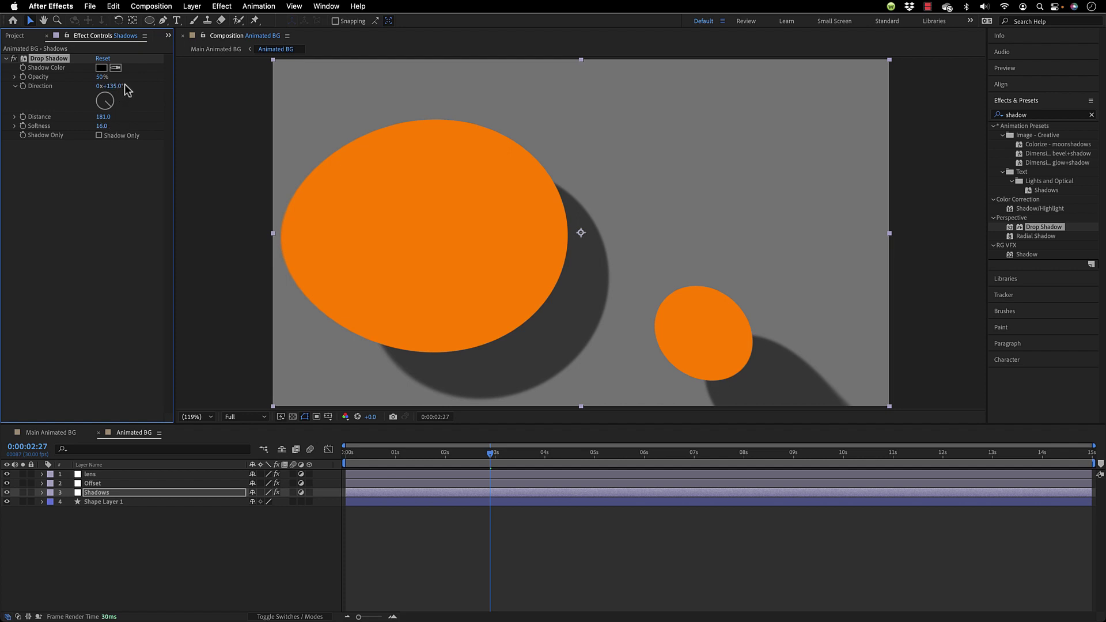
{"action": "left_click_drag", "start_coordinate": [125, 85], "coordinate": [127, 90]}
{"action": "left_click", "coordinate": [472, 573]}
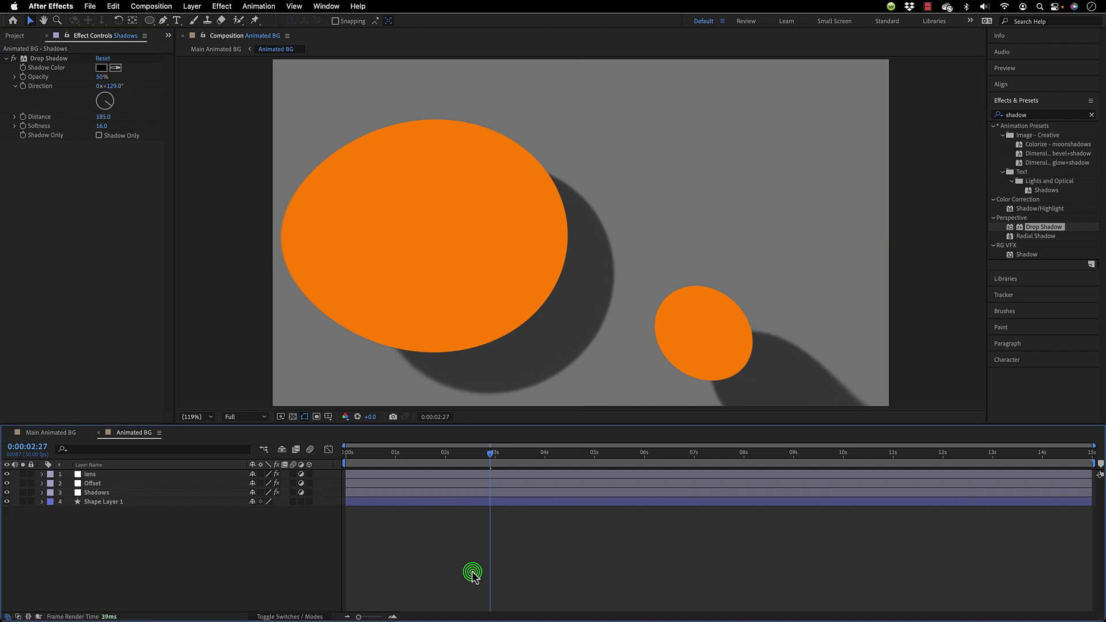
{"action": "left_click_drag", "start_coordinate": [446, 458], "coordinate": [275, 454]}
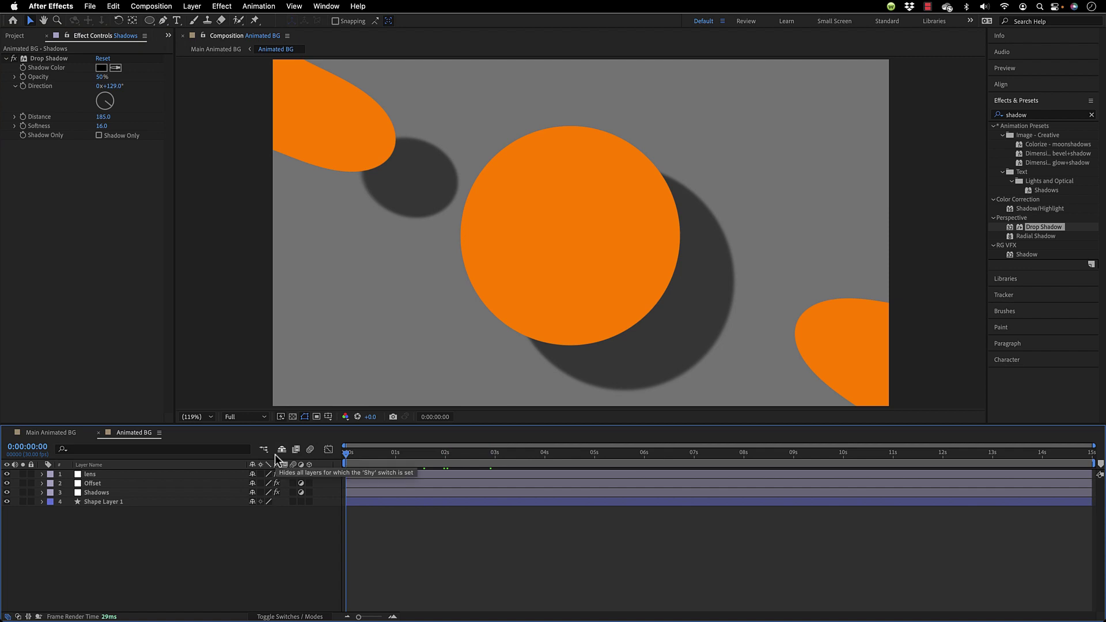
{"action": "key", "text": "space"}
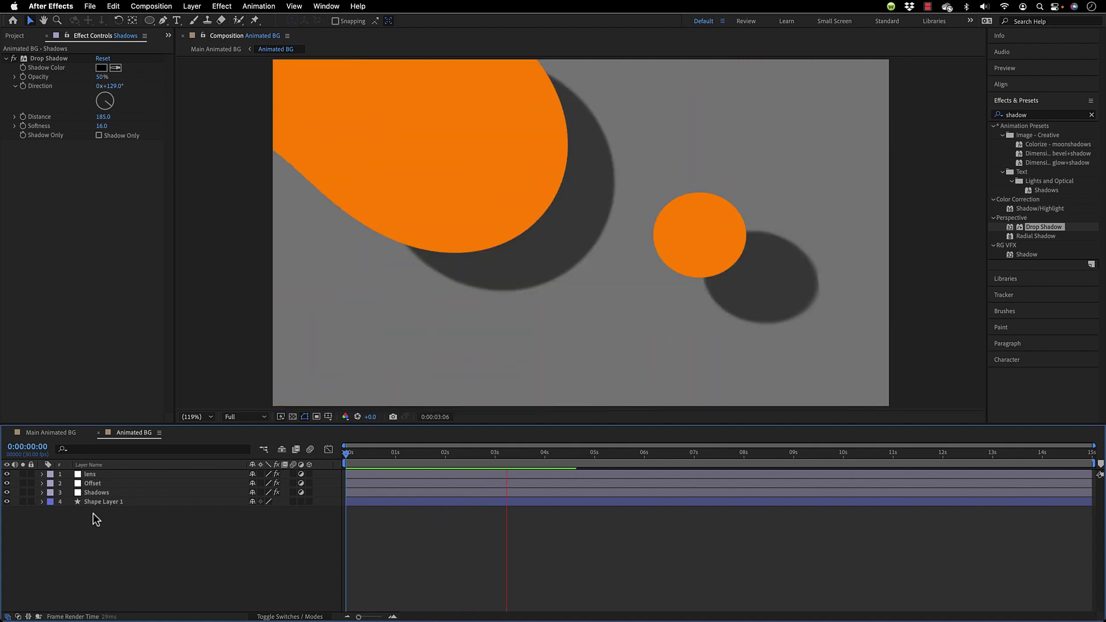
Apply Gaussian Blur to Shape Layer 1, giving it a Blurriness of 7.8.
{"action": "left_click", "coordinate": [95, 502]}
{"action": "type", "text": "blur"}
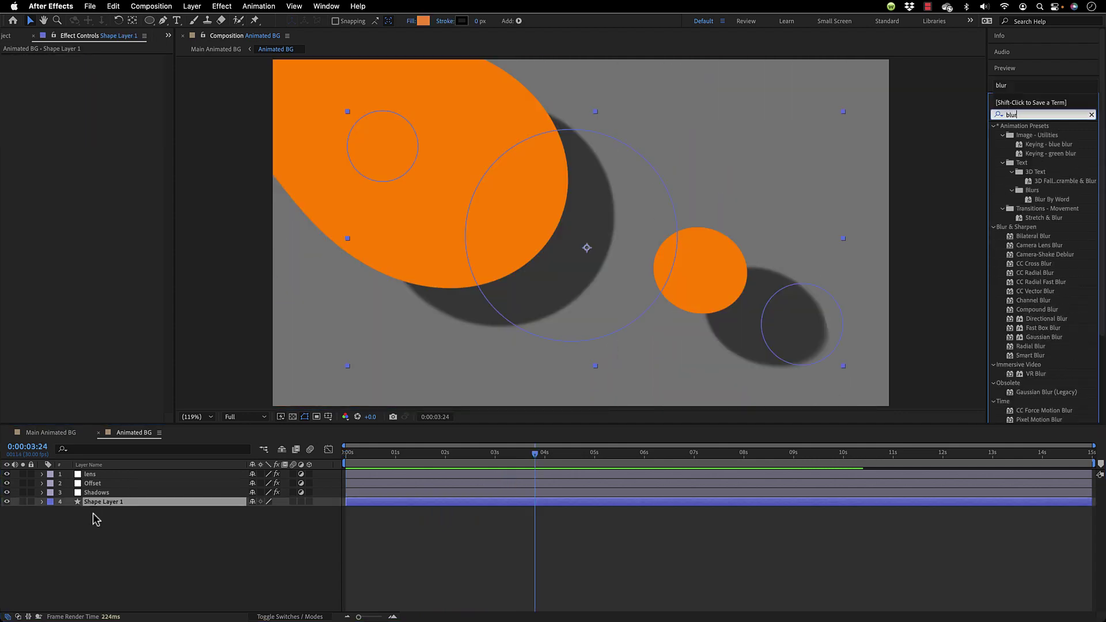
{"action": "left_click", "coordinate": [1045, 338]}
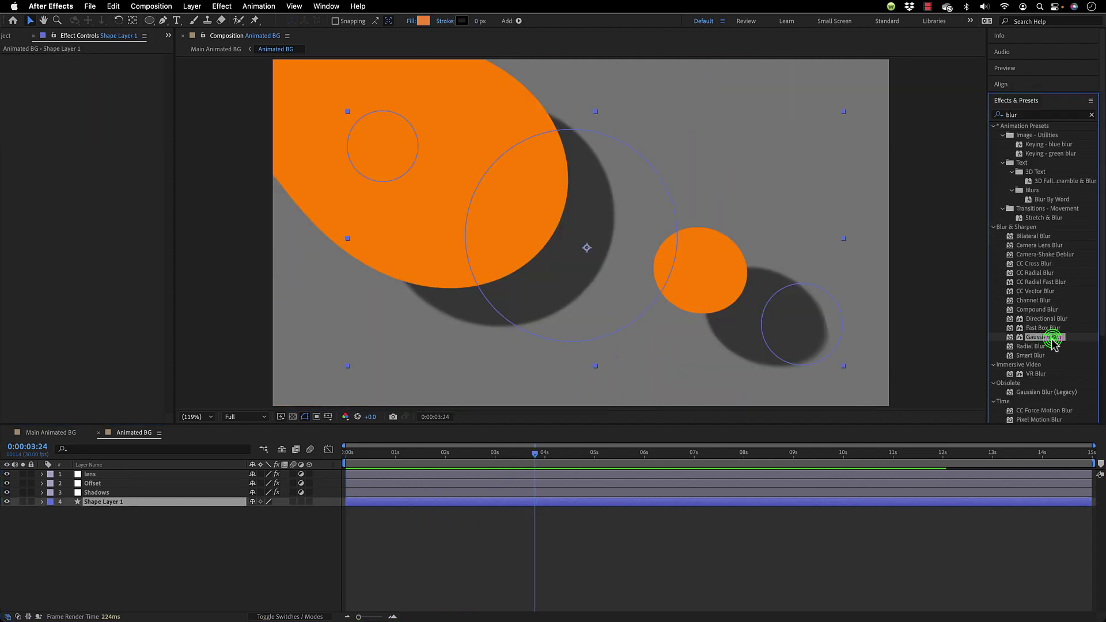
{"action": "left_click_drag", "start_coordinate": [1053, 341], "coordinate": [325, 506]}
{"action": "left_click_drag", "start_coordinate": [175, 503], "coordinate": [173, 502]}
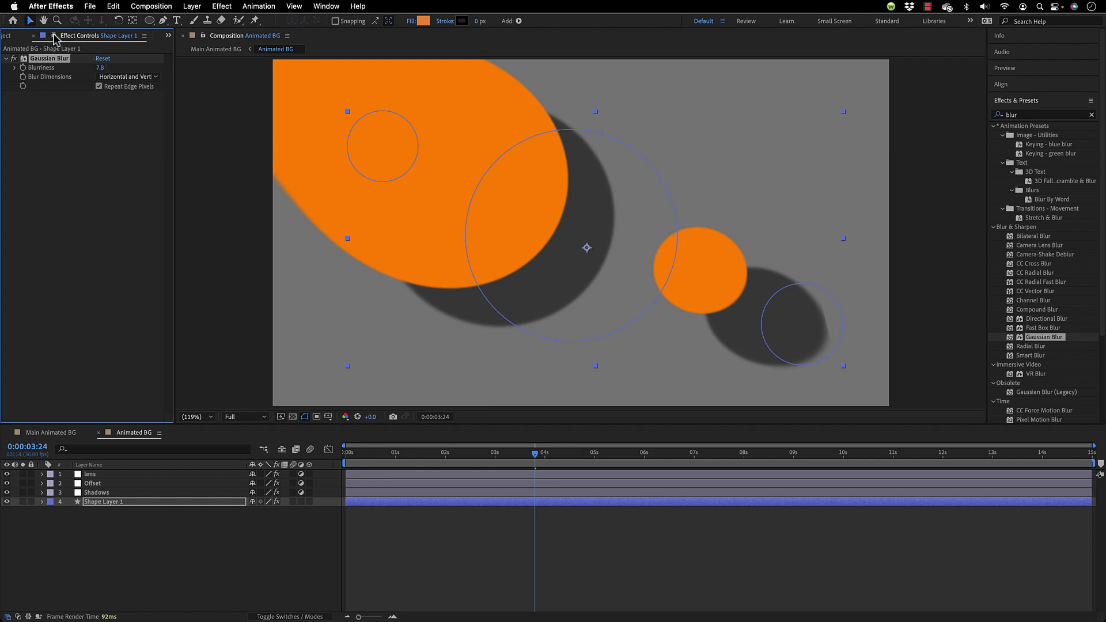
In Main Animated BG, set the circles' Gaussian Blur Blurriness to 10.0.
{"action": "left_click", "coordinate": [51, 433]}
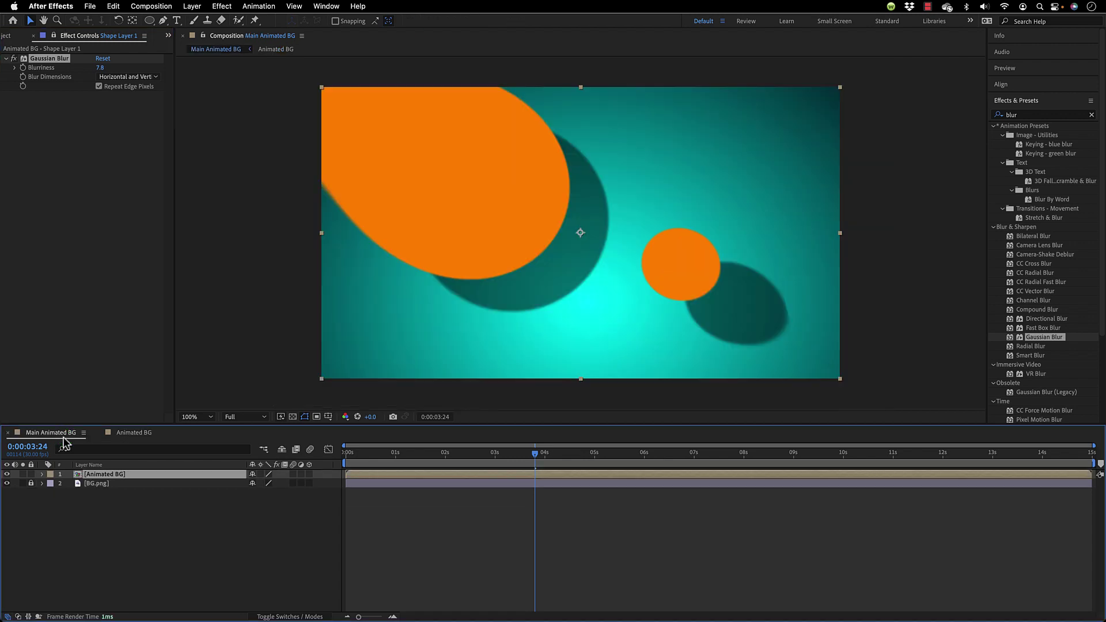
{"action": "left_click_drag", "start_coordinate": [100, 69], "coordinate": [88, 69]}
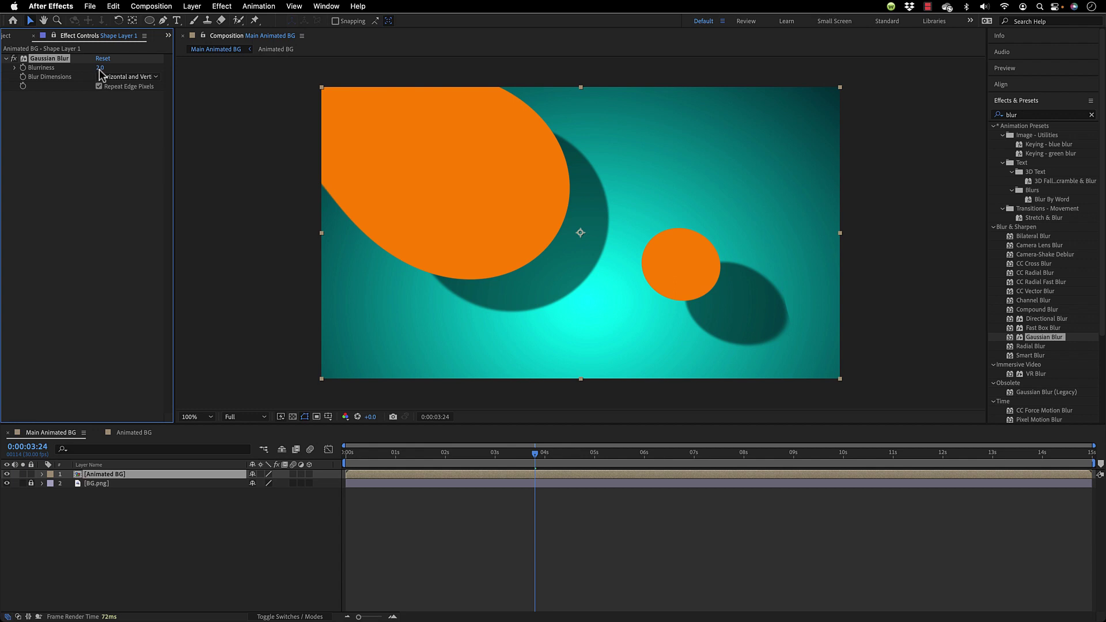
{"action": "right_click", "coordinate": [97, 68]}
{"action": "left_click", "coordinate": [98, 68]}
{"action": "right_click", "coordinate": [101, 69]}
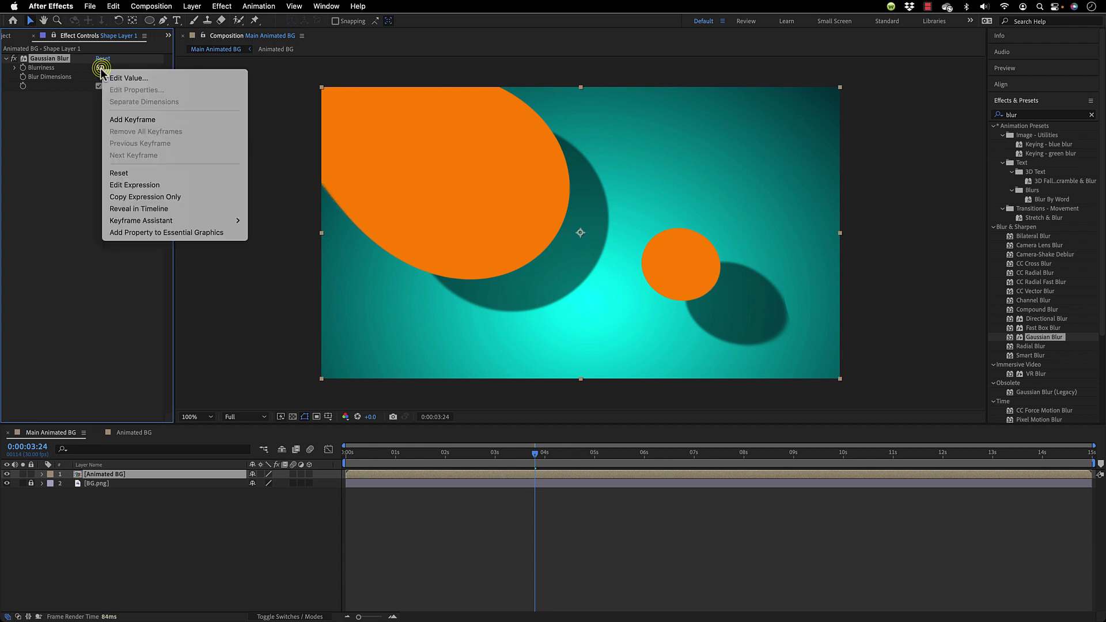
{"action": "key", "text": "Escape"}
{"action": "left_click", "coordinate": [362, 455]}
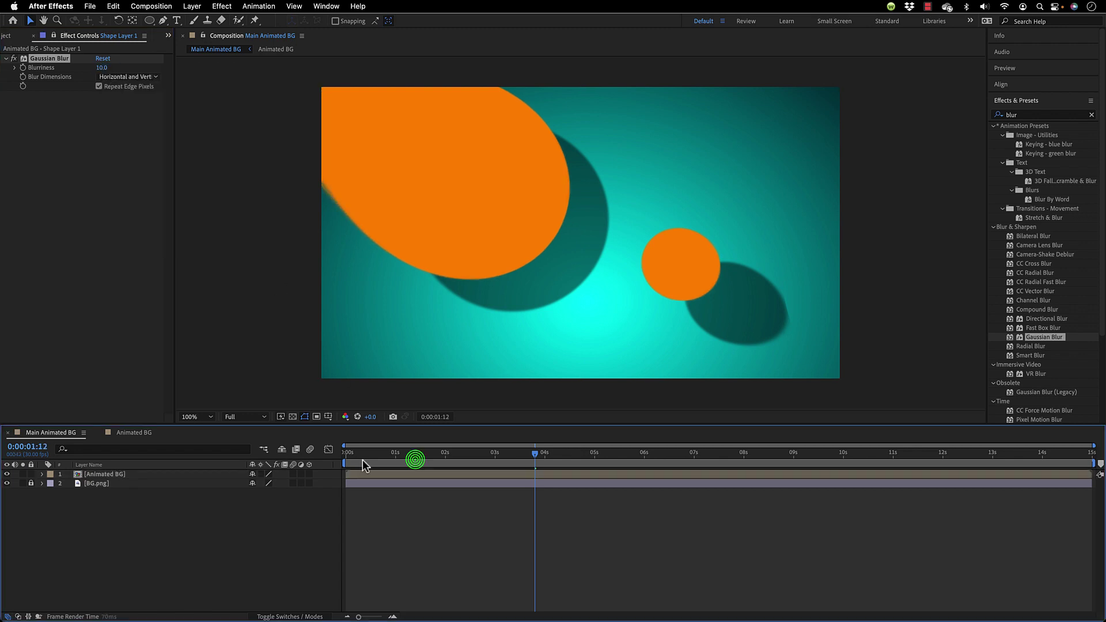
Preview the animation and park the current time at 0:00:03:00.
{"action": "key", "text": "space"}
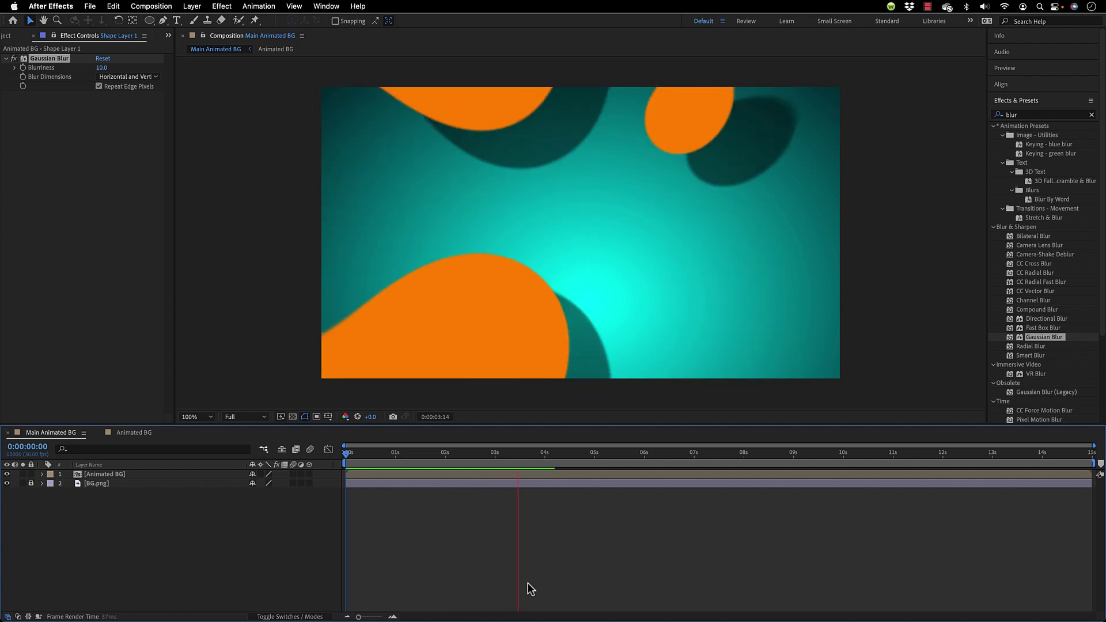
{"action": "key", "text": "space"}
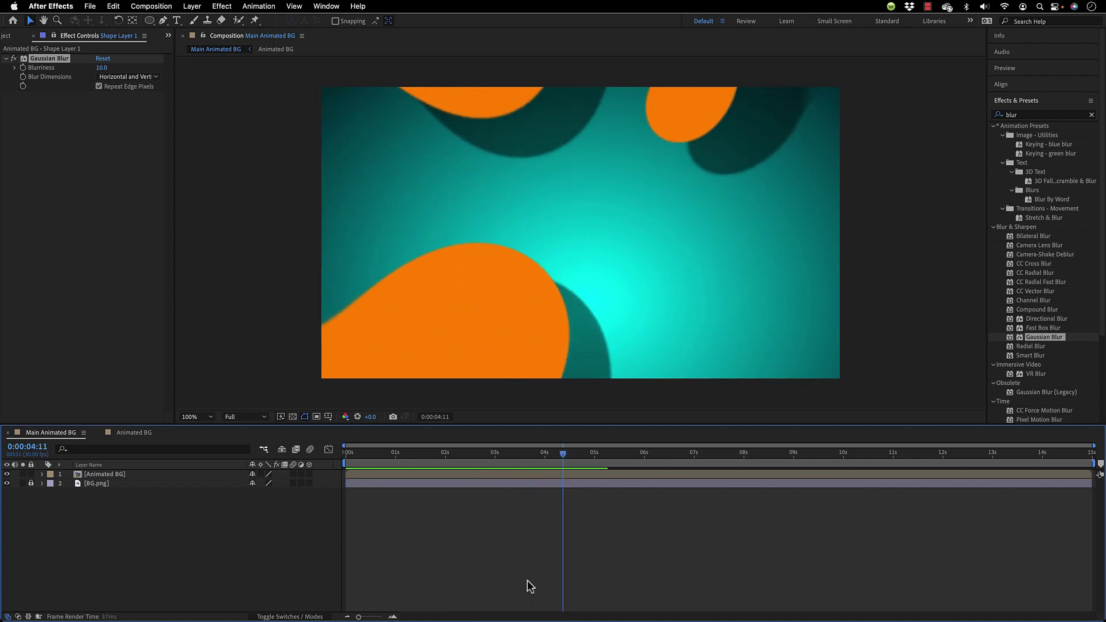
{"action": "left_click", "coordinate": [498, 455]}
{"action": "left_click_drag", "start_coordinate": [499, 458], "coordinate": [495, 461]}
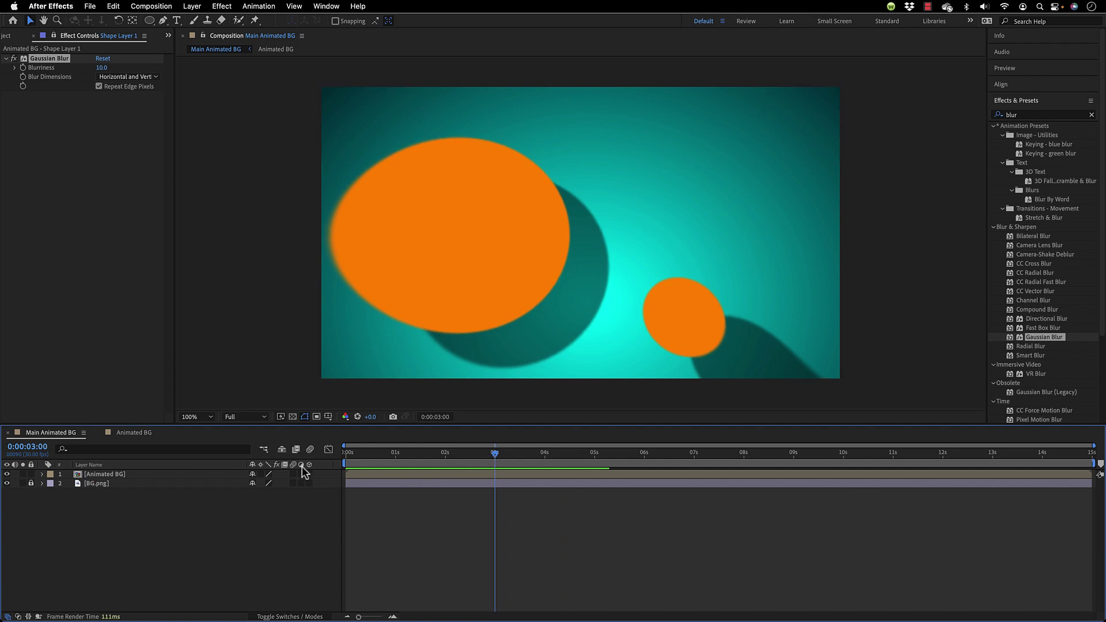
In Animated BG, show the Offset layer's Shift Center To value graph in the Graph Editor.
{"action": "double_click", "coordinate": [186, 476]}
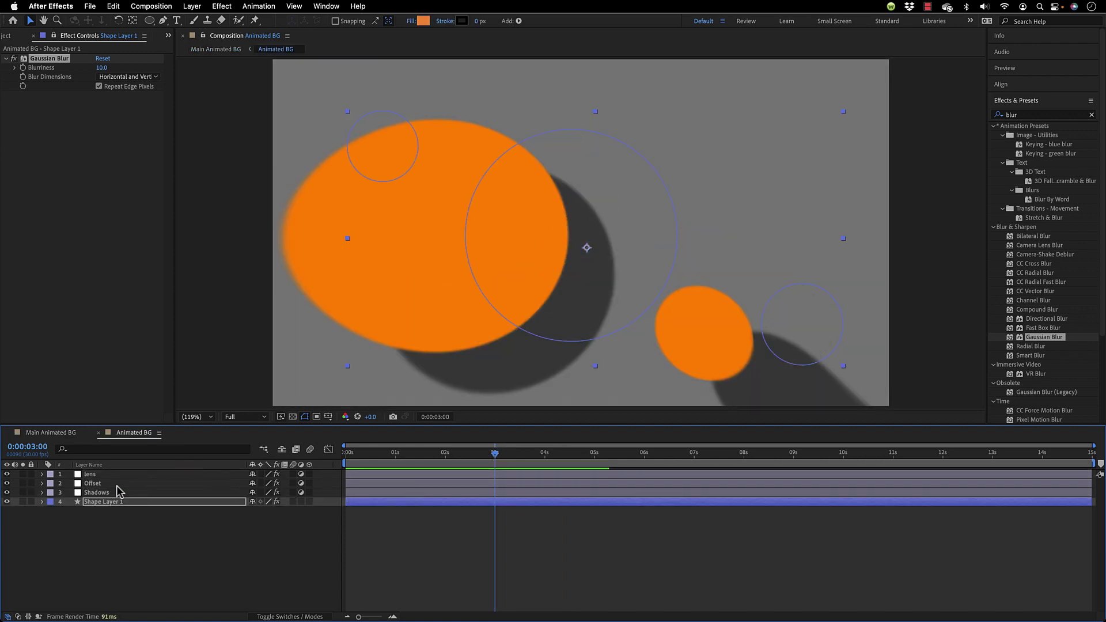
{"action": "left_click", "coordinate": [118, 486]}
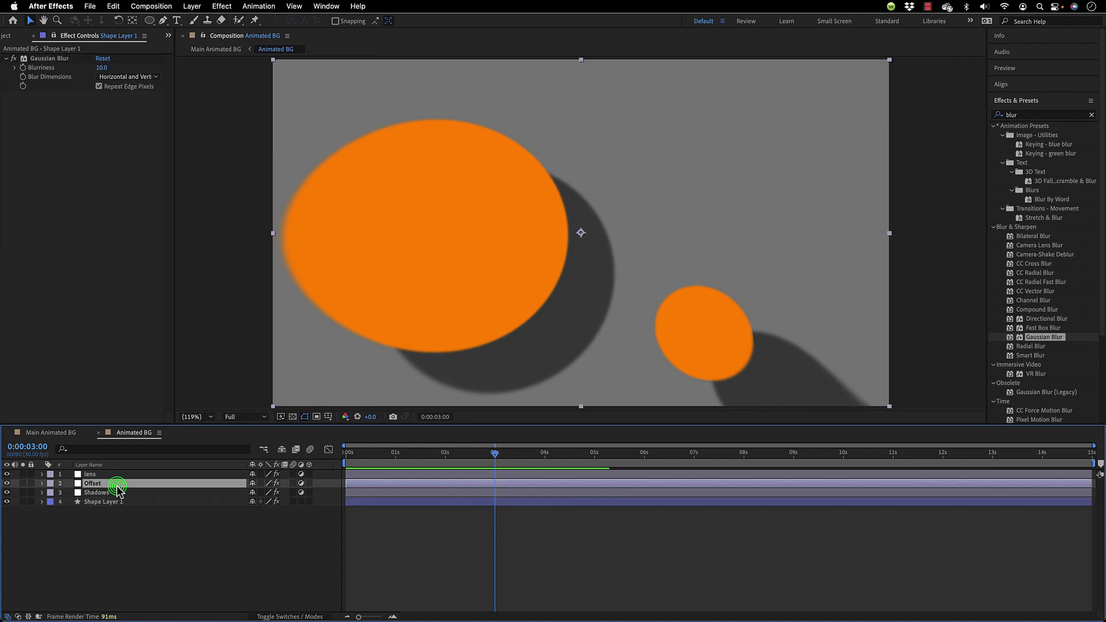
{"action": "key", "text": "u"}
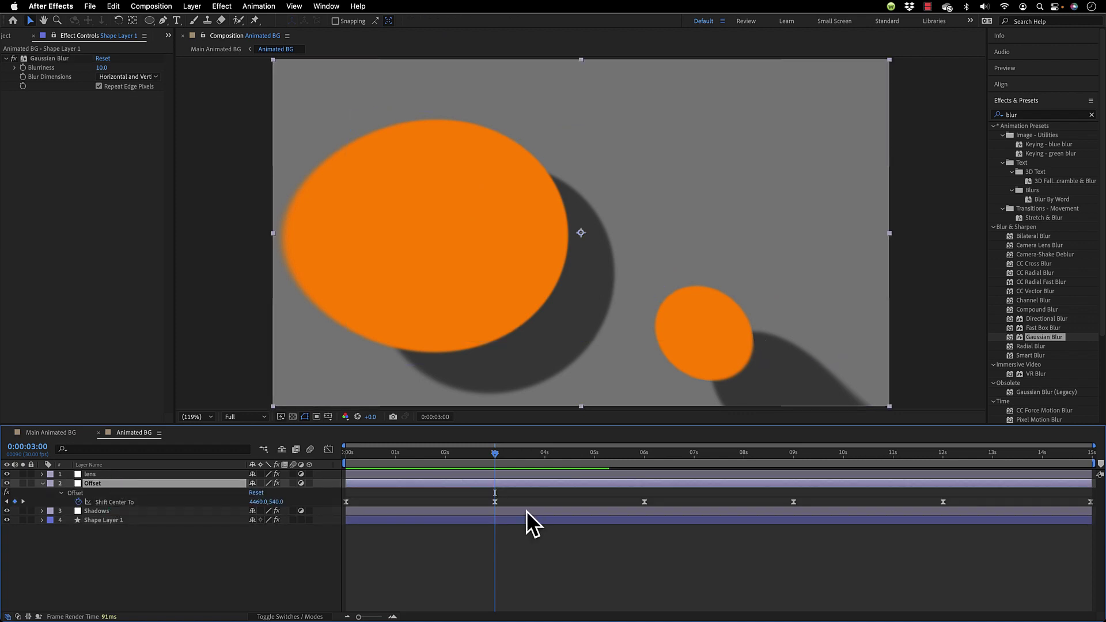
{"action": "left_click", "coordinate": [330, 450]}
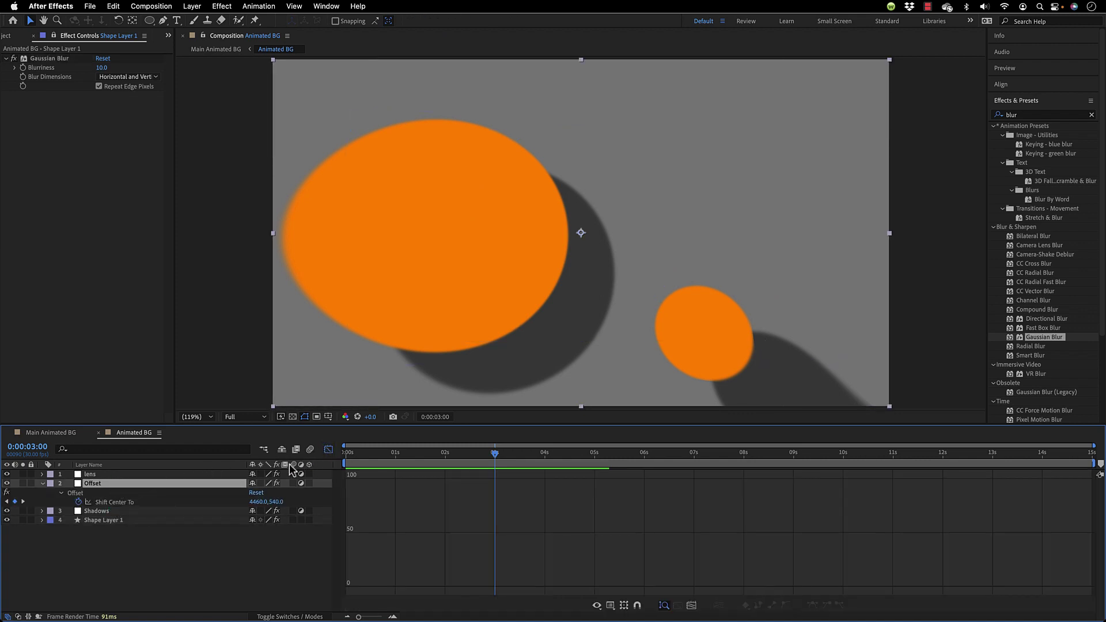
{"action": "left_click", "coordinate": [179, 504]}
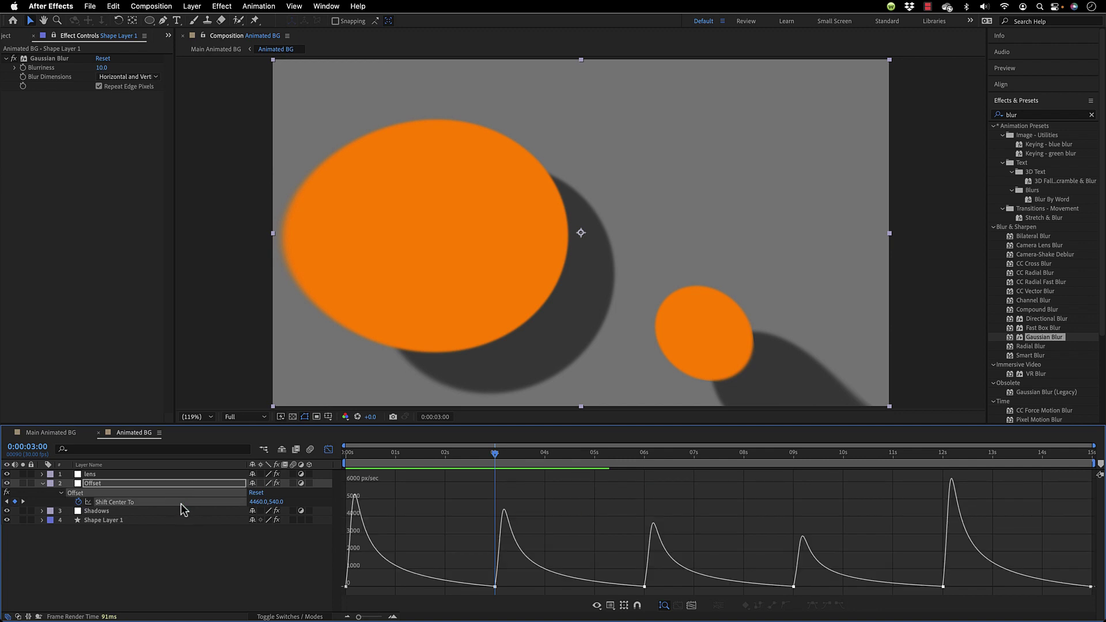
{"action": "left_click", "coordinate": [610, 606]}
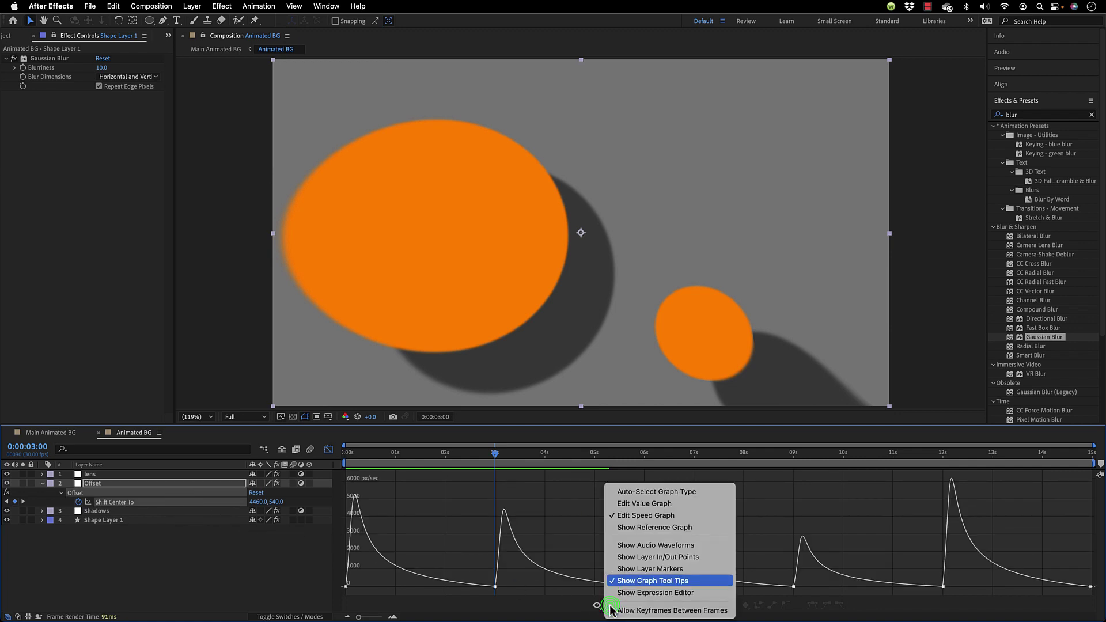
{"action": "left_click", "coordinate": [657, 505]}
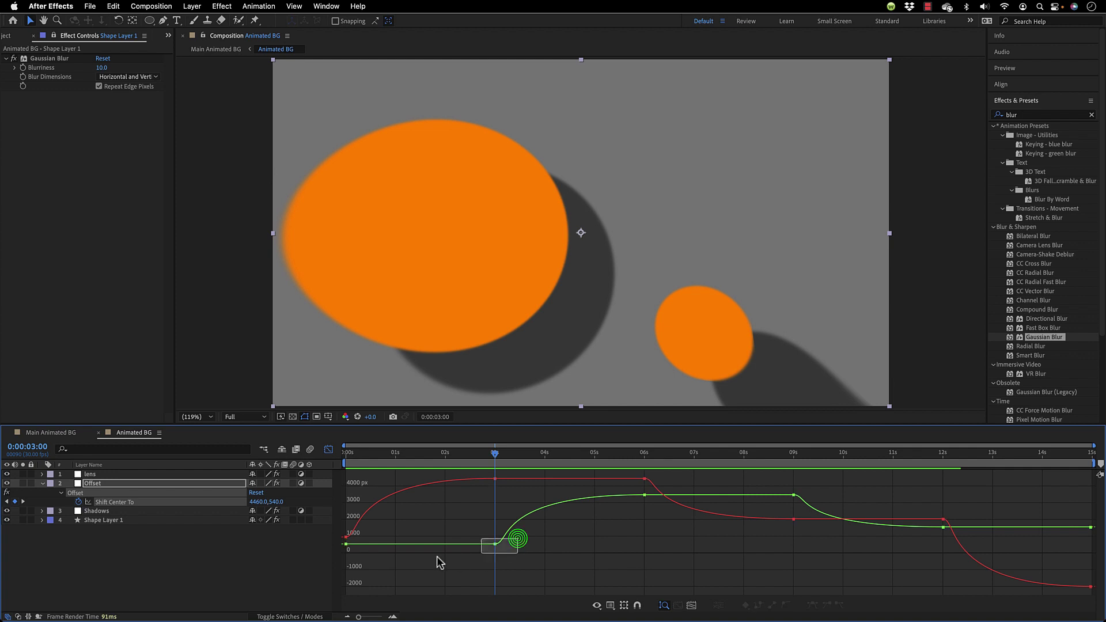
Lower the early vertical Shift Center To keyframes below zero.
{"action": "left_click_drag", "start_coordinate": [437, 556], "coordinate": [340, 557]}
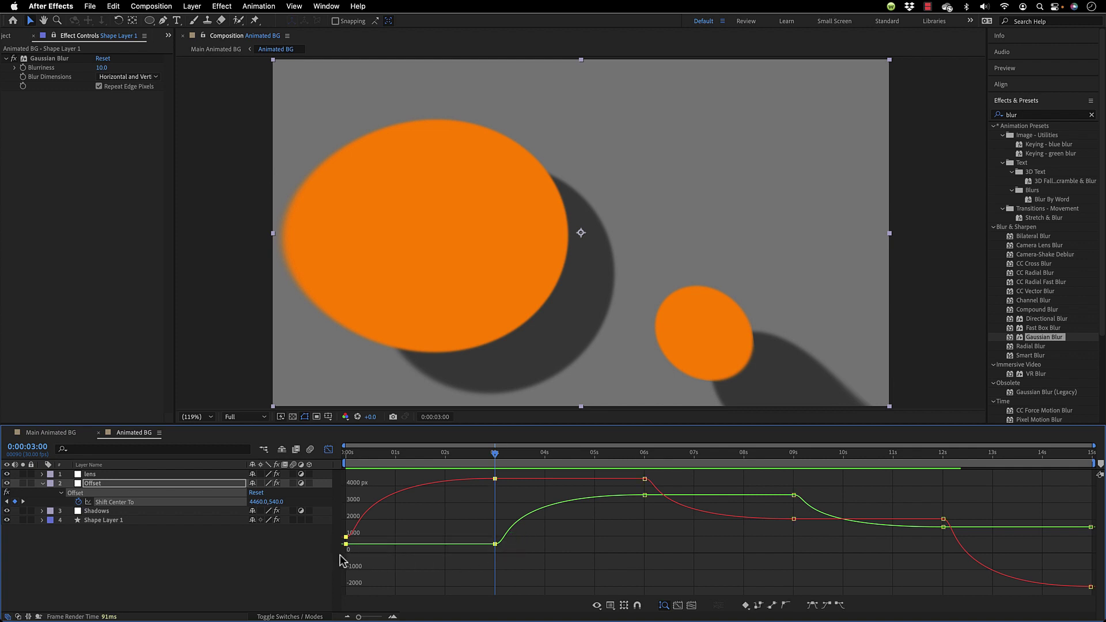
{"action": "left_click_drag", "start_coordinate": [495, 544], "coordinate": [494, 562]}
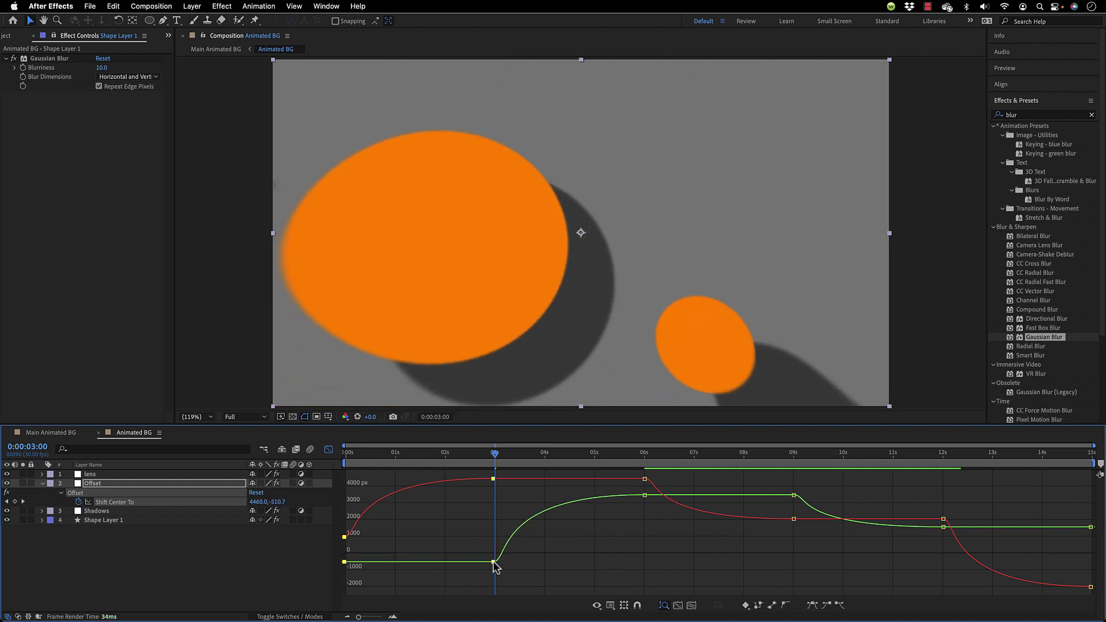
{"action": "left_click_drag", "start_coordinate": [649, 455], "coordinate": [796, 505]}
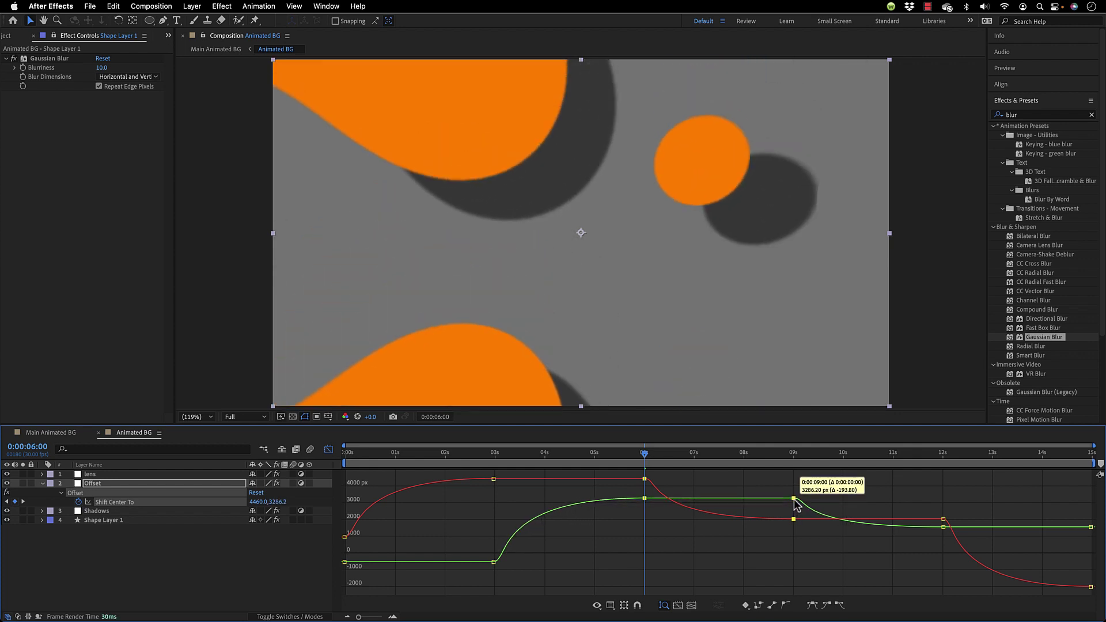
Adjust the 9 and 12 second keyframes, making the 9-second value 1135.6, 3286.2.
{"action": "left_click", "coordinate": [793, 458]}
{"action": "left_click", "coordinate": [918, 510]}
{"action": "left_click_drag", "start_coordinate": [955, 514], "coordinate": [848, 528]}
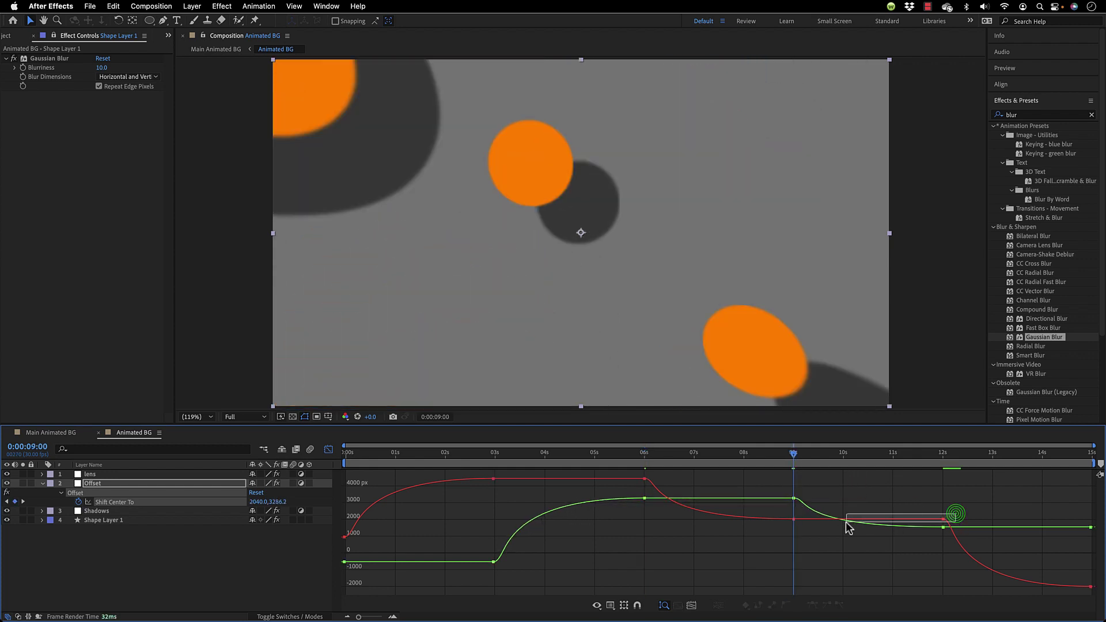
{"action": "left_click_drag", "start_coordinate": [780, 521], "coordinate": [794, 540]}
{"action": "left_click_drag", "start_coordinate": [930, 458], "coordinate": [1089, 490]}
Return to the layer bar timeline and preview Animated BG from the first frame.
{"action": "key", "text": "Home"}
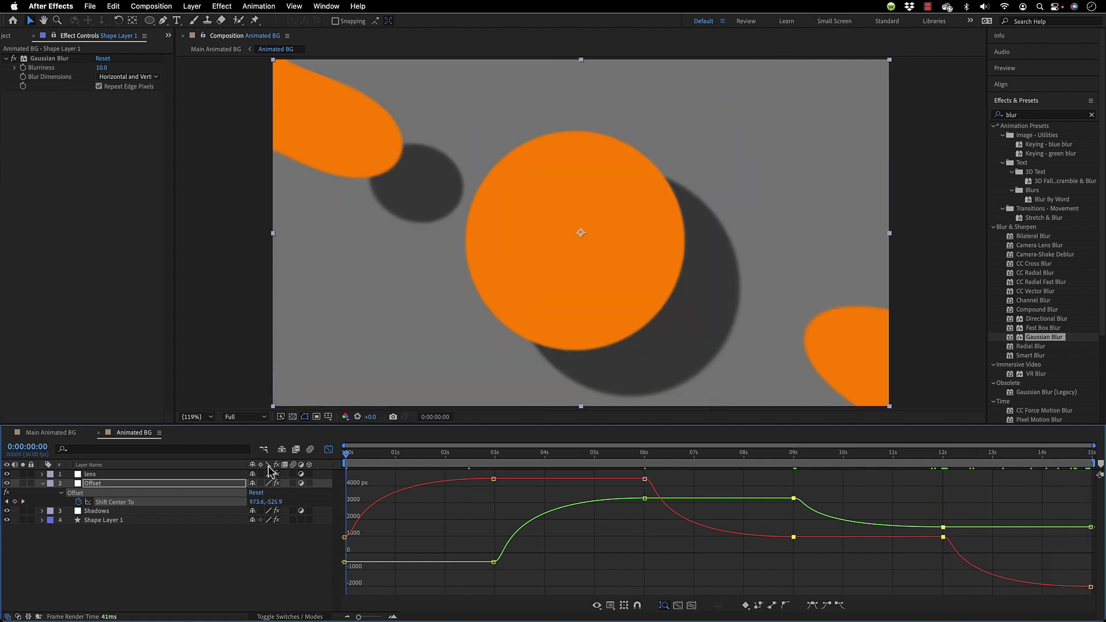
{"action": "left_click", "coordinate": [329, 450]}
{"action": "key", "text": "Home"}
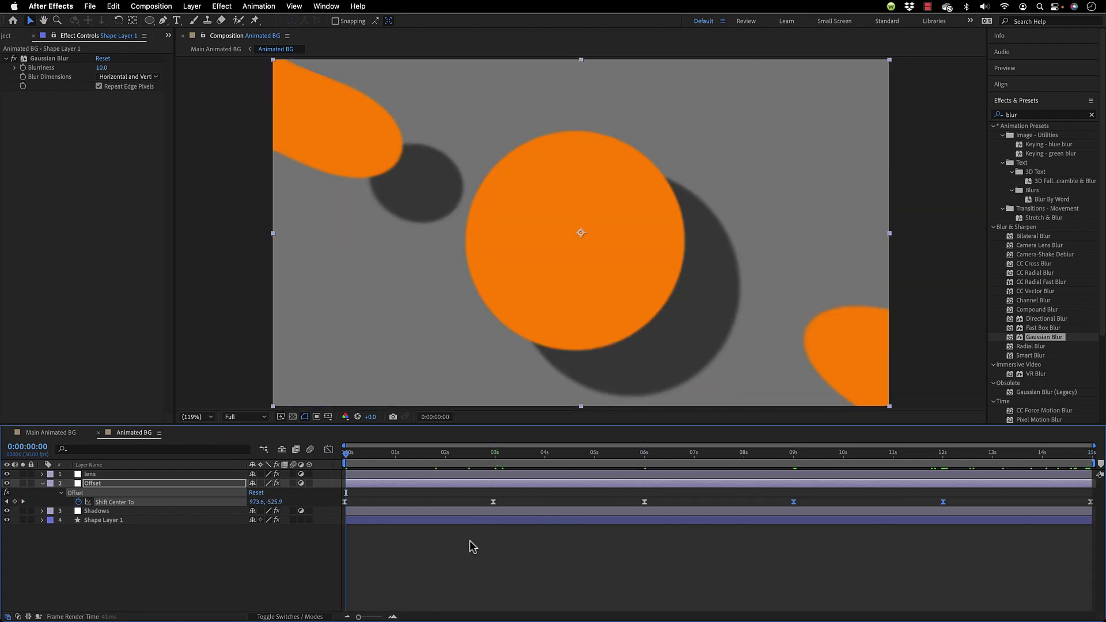
{"action": "key", "text": "space"}
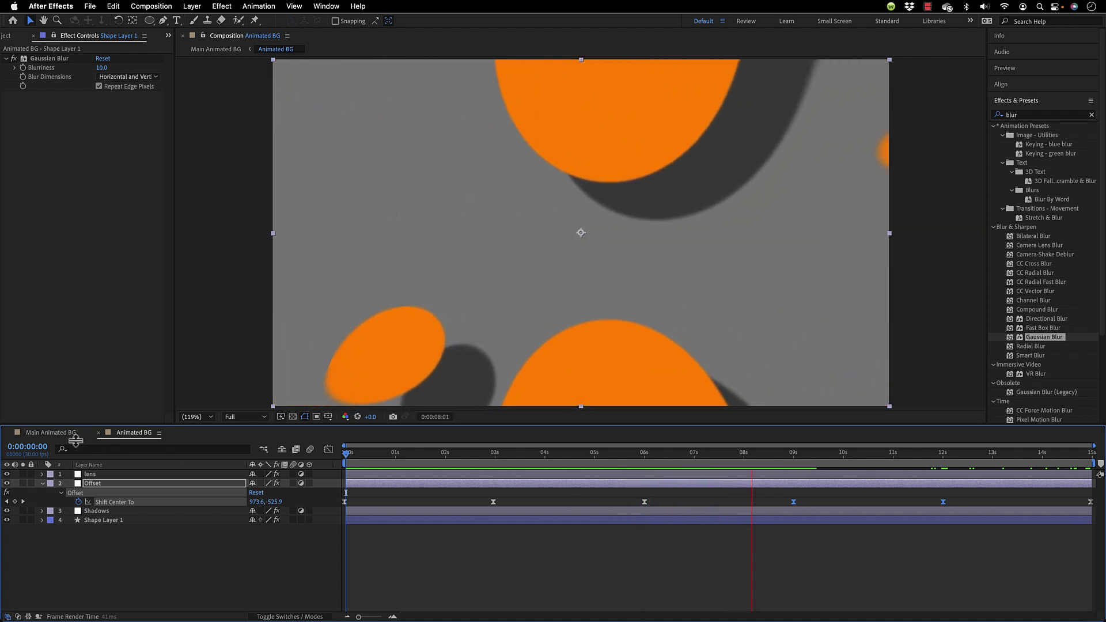
Show Main Animated BG at Fit up to 200% in a taller viewer and preview it.
{"action": "left_click", "coordinate": [53, 436]}
{"action": "left_click", "coordinate": [53, 436]}
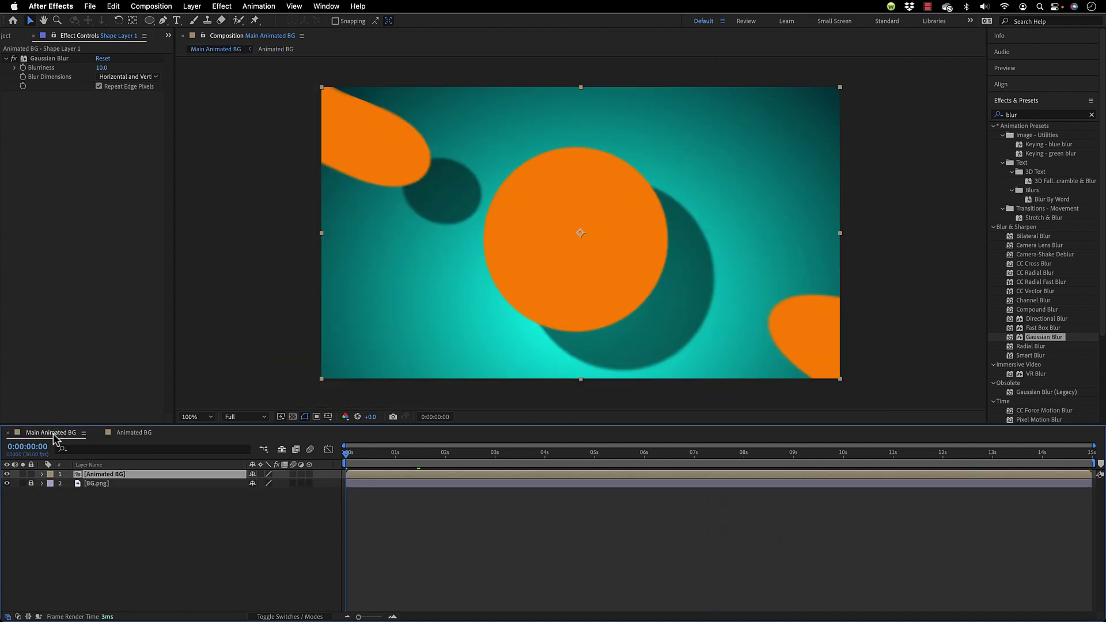
{"action": "left_click", "coordinate": [189, 417]}
{"action": "left_click", "coordinate": [202, 440]}
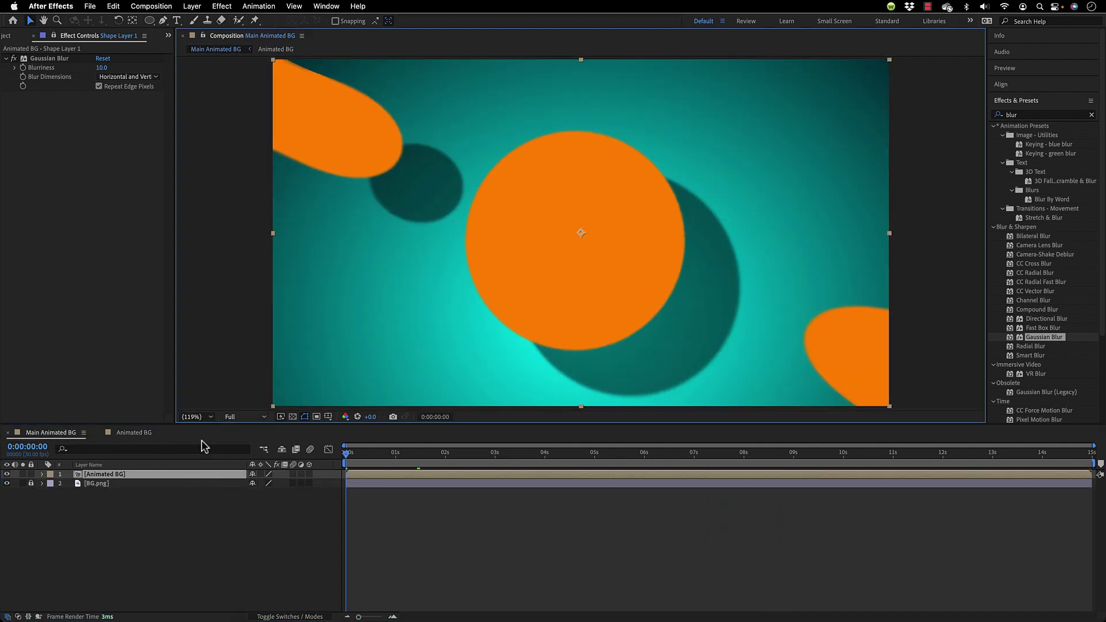
{"action": "left_click_drag", "start_coordinate": [477, 425], "coordinate": [471, 469]}
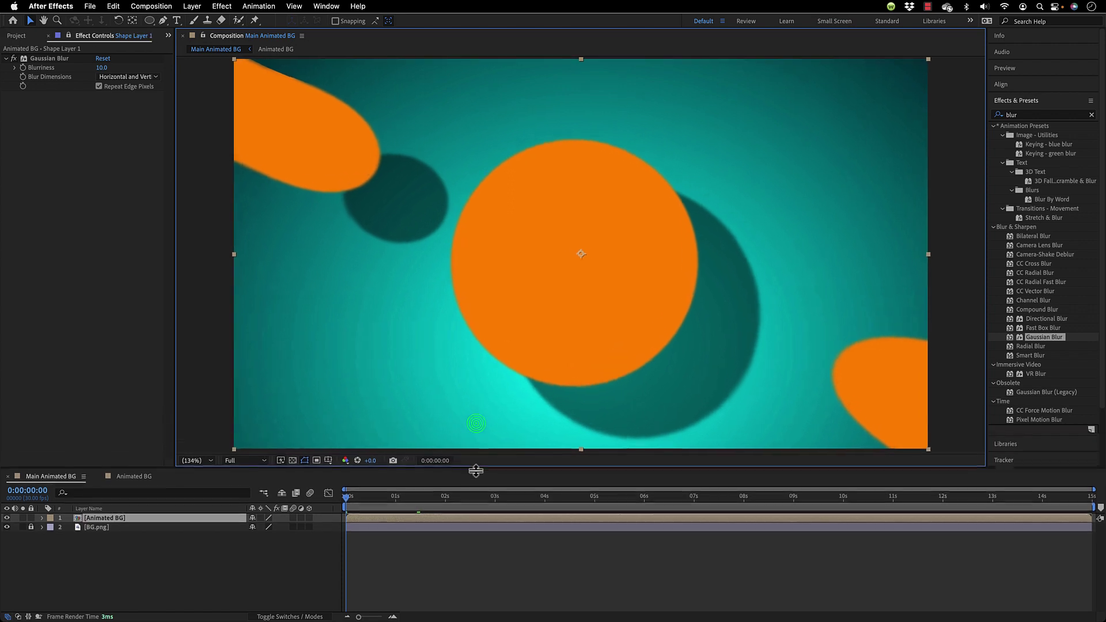
{"action": "key", "text": "space"}
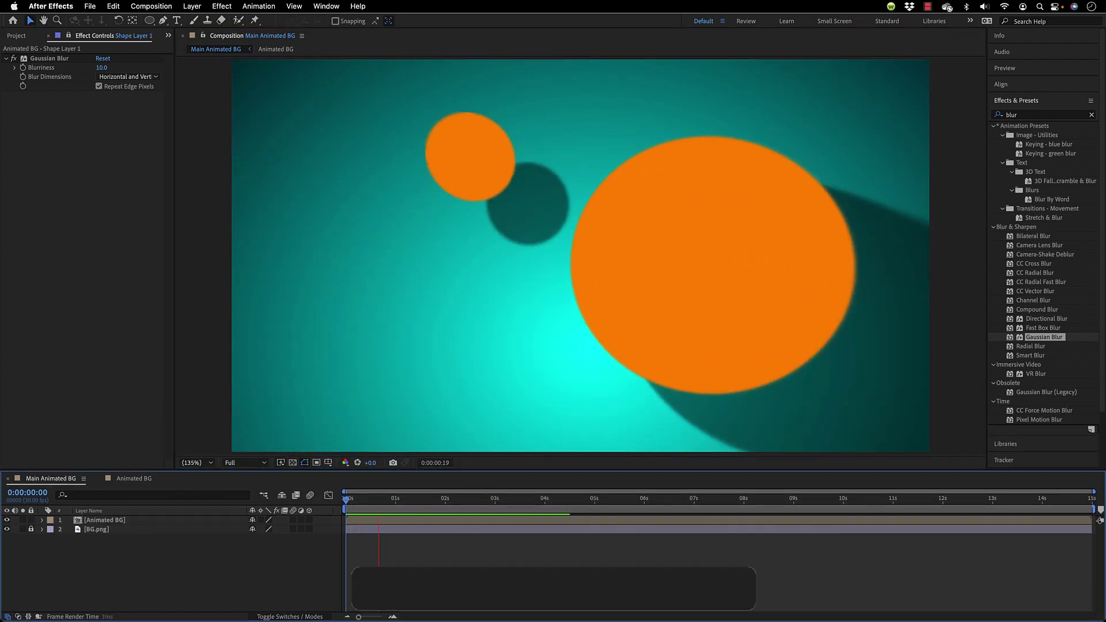